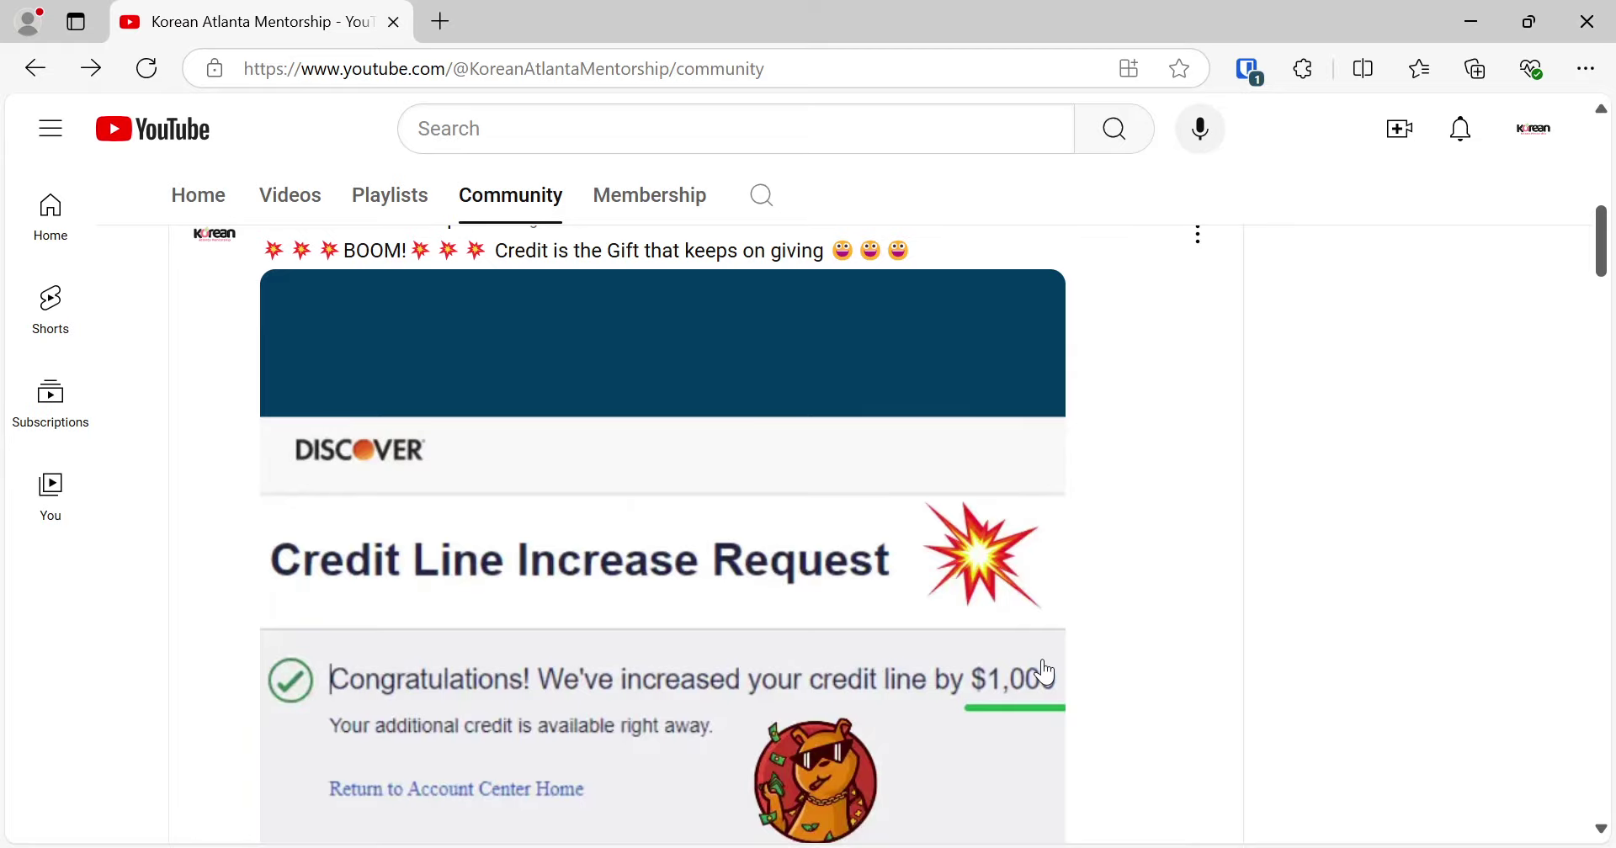
Look through the channel's community posts, from the Discover credit line increase to the bank scam poll and the post below it.
scroll(1046, 673, "up", 1)
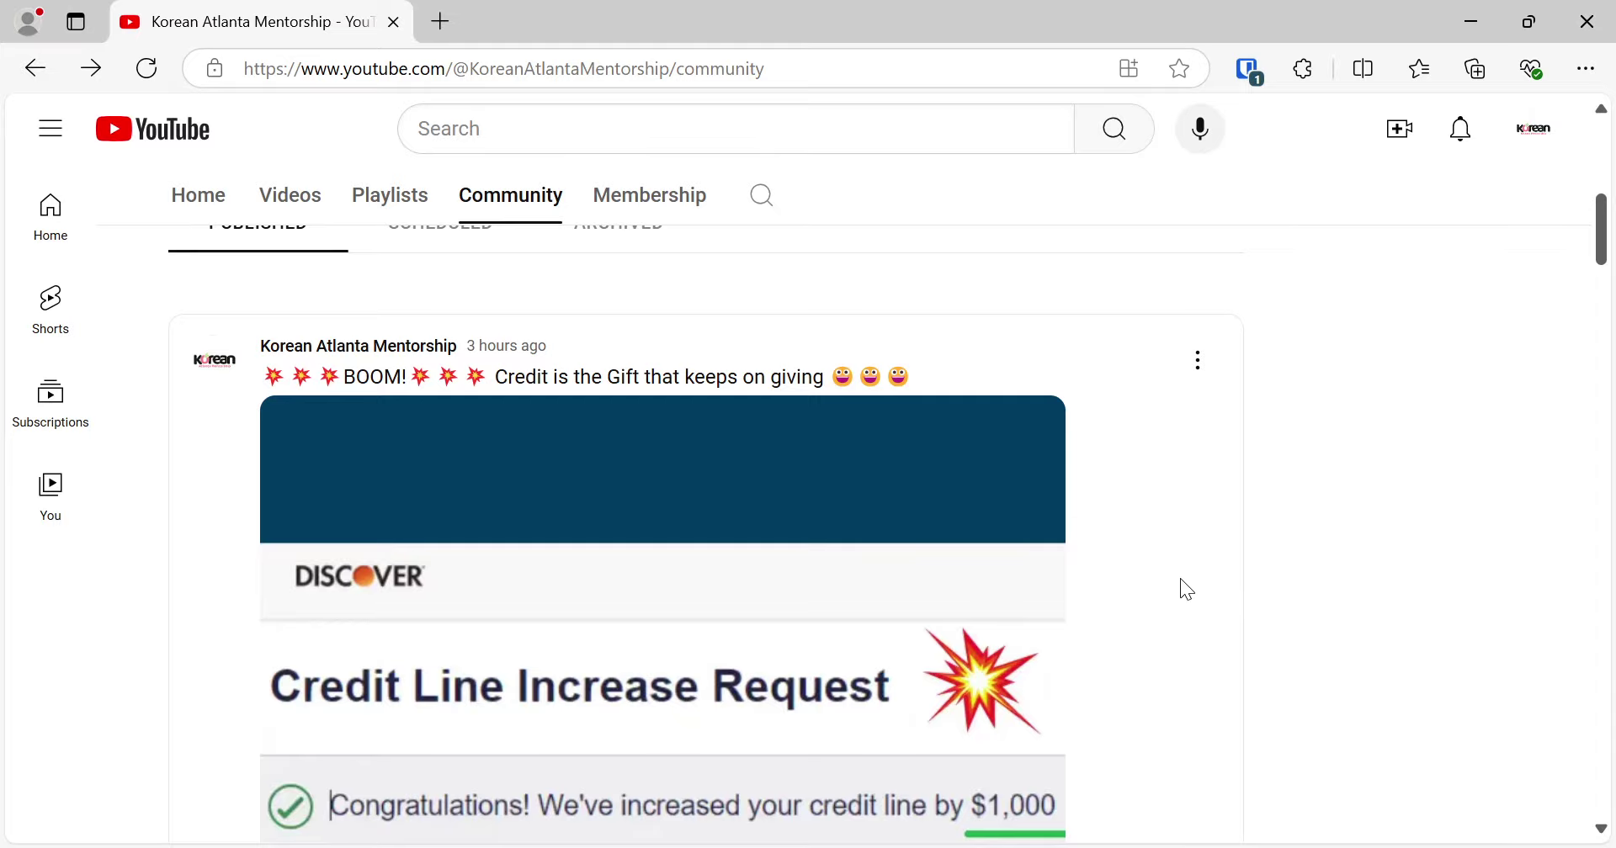
scroll(1187, 589, "down", 3)
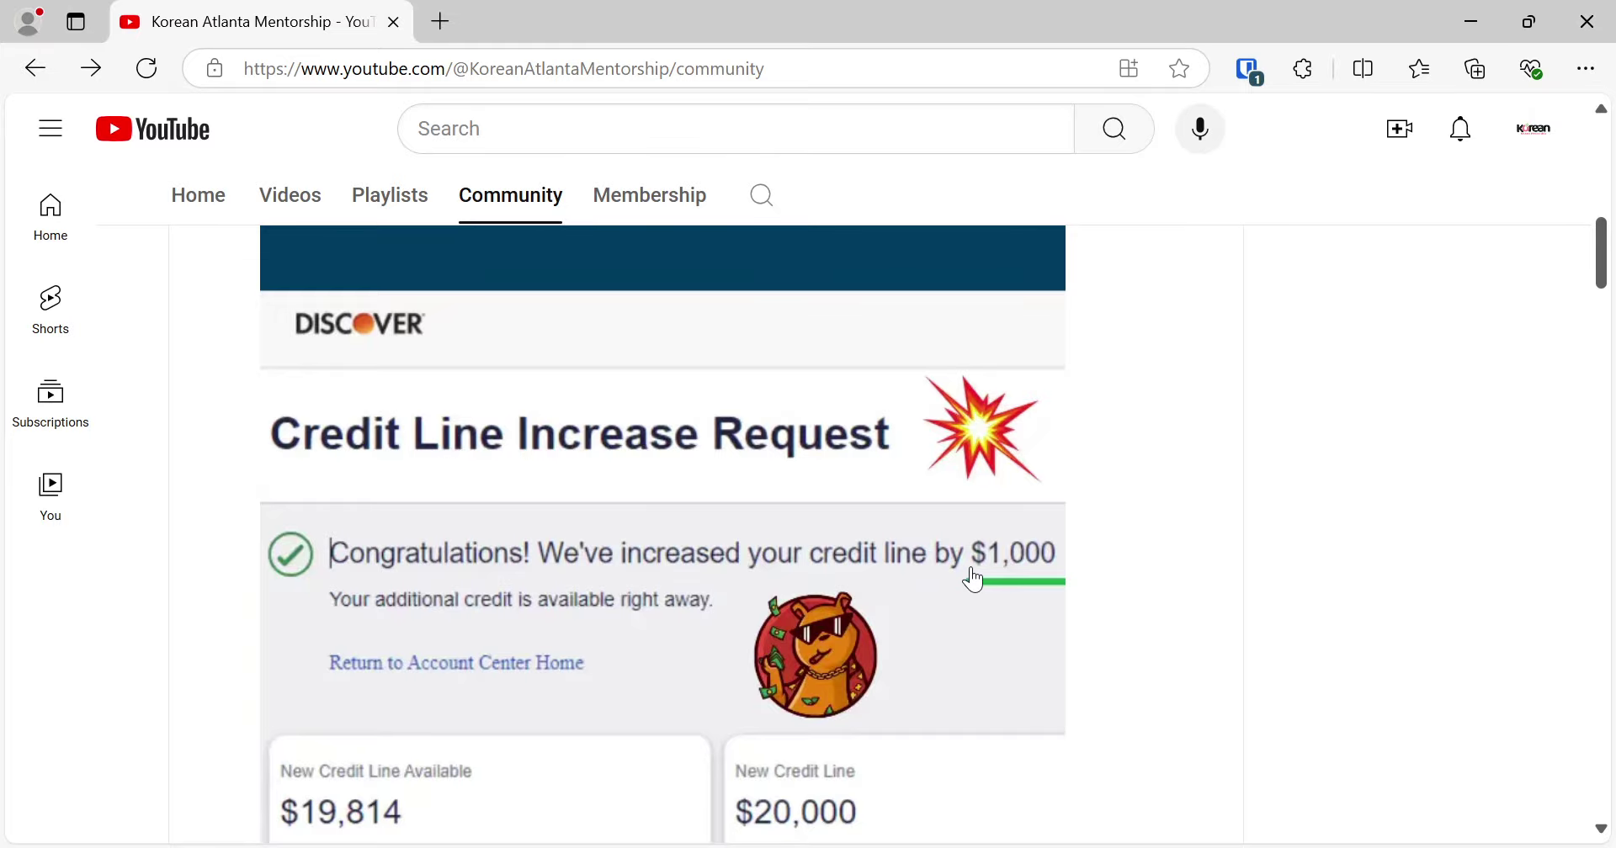
scroll(968, 579, "down", 2)
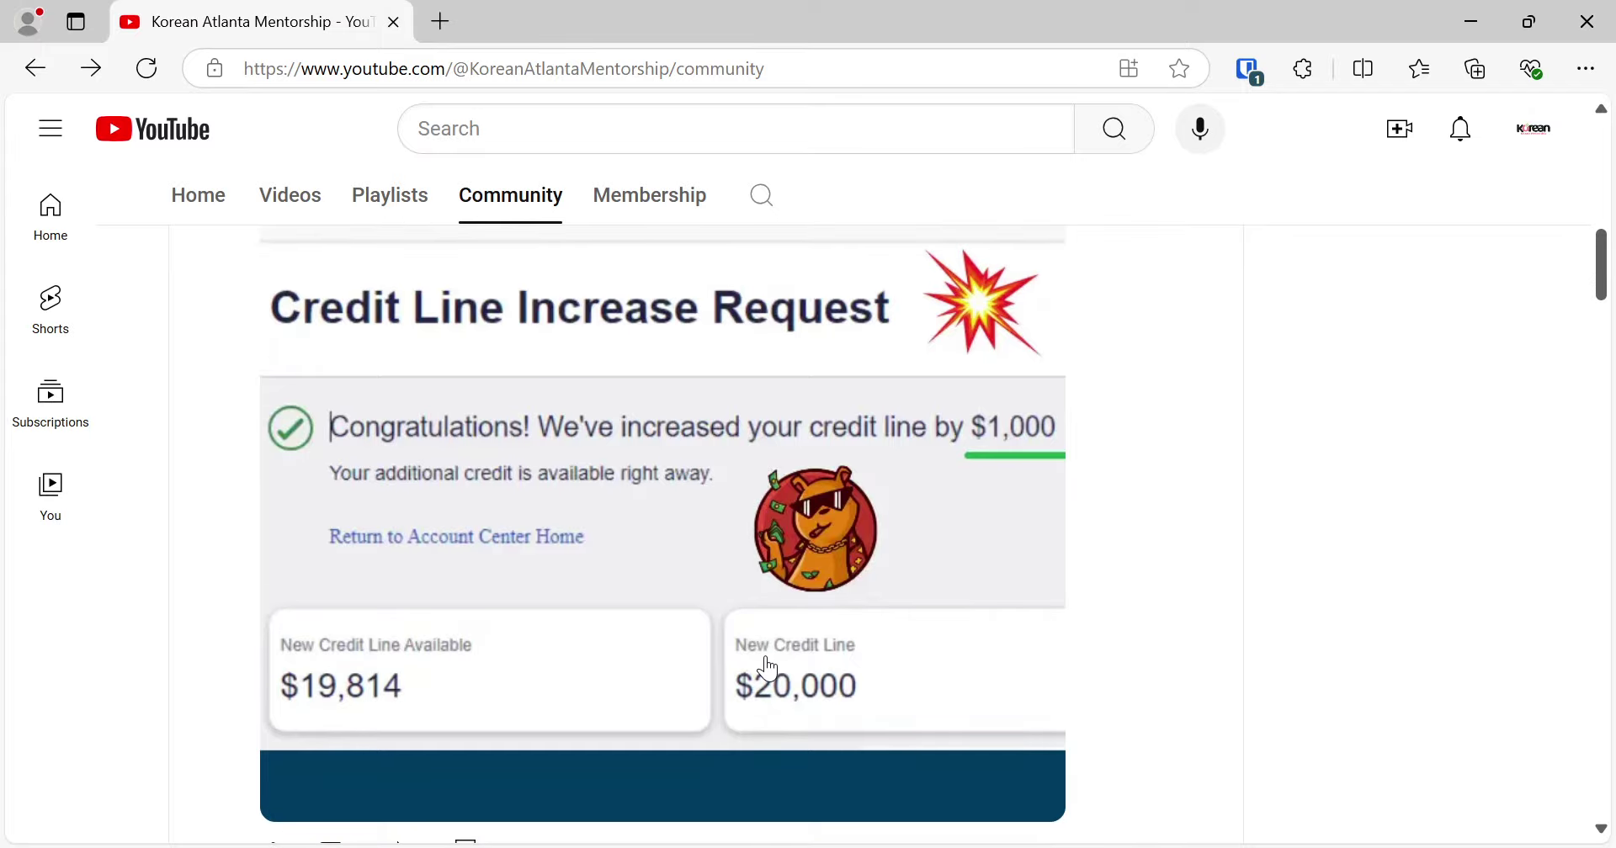
scroll(769, 669, "down", 15)
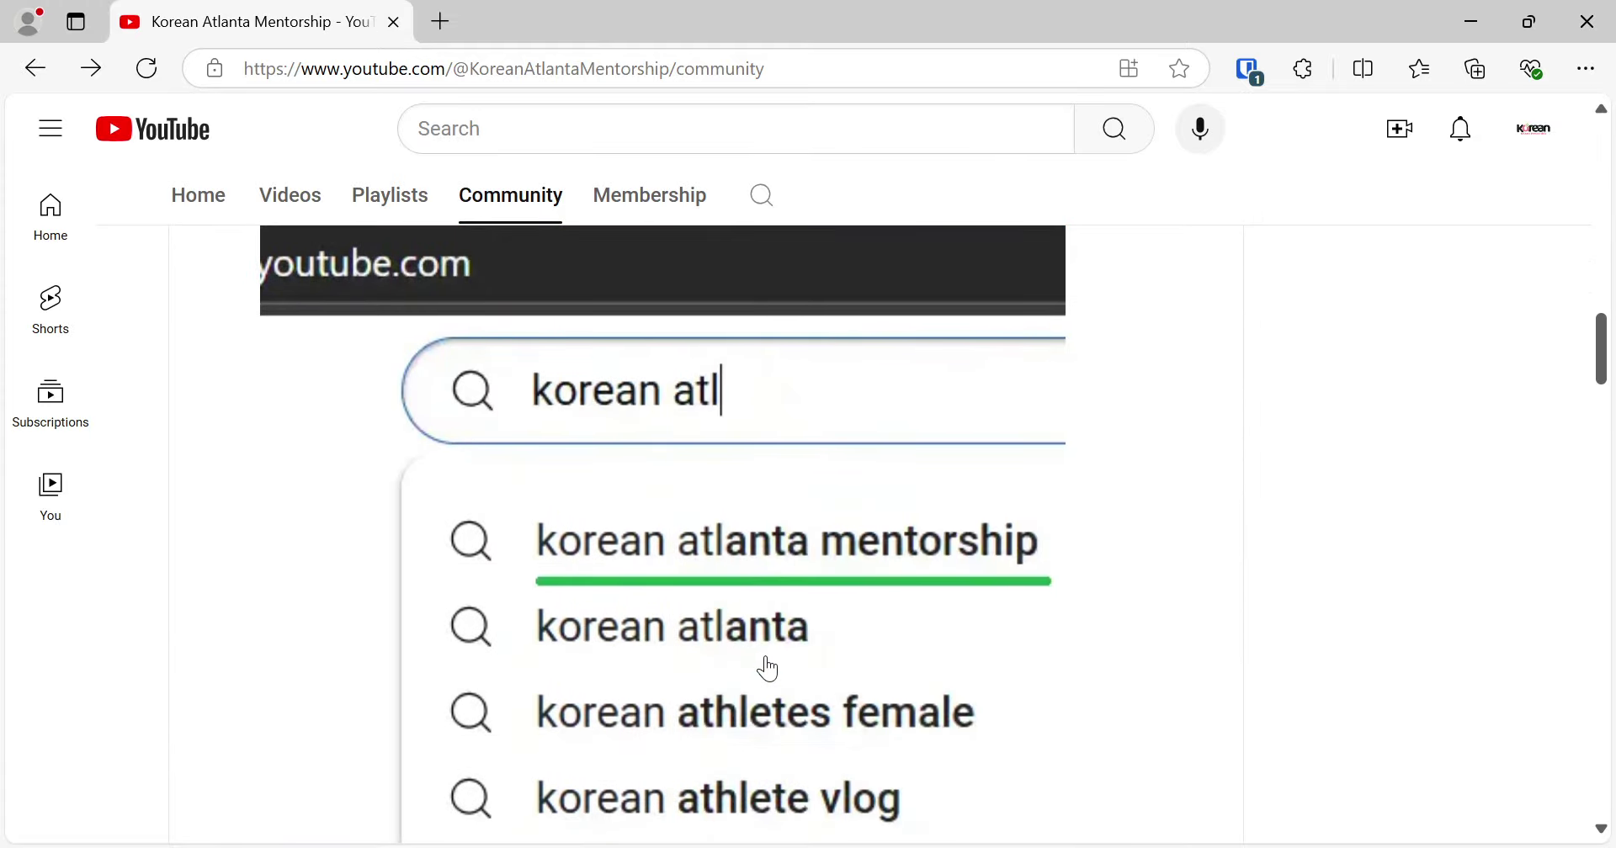
scroll(769, 669, "down", 12)
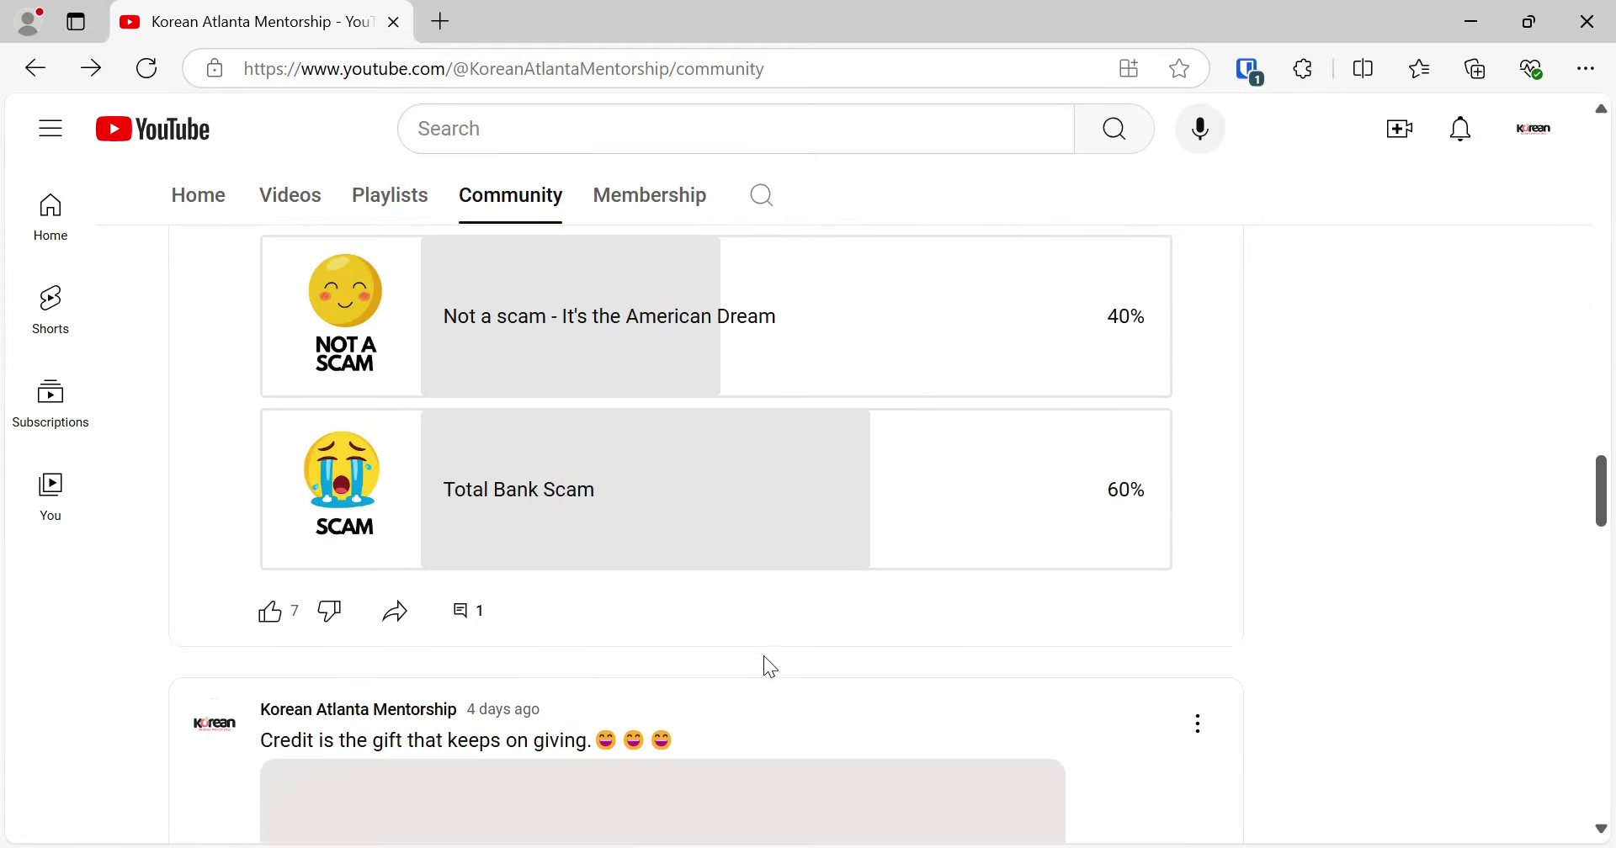
scroll(768, 668, "up", 1)
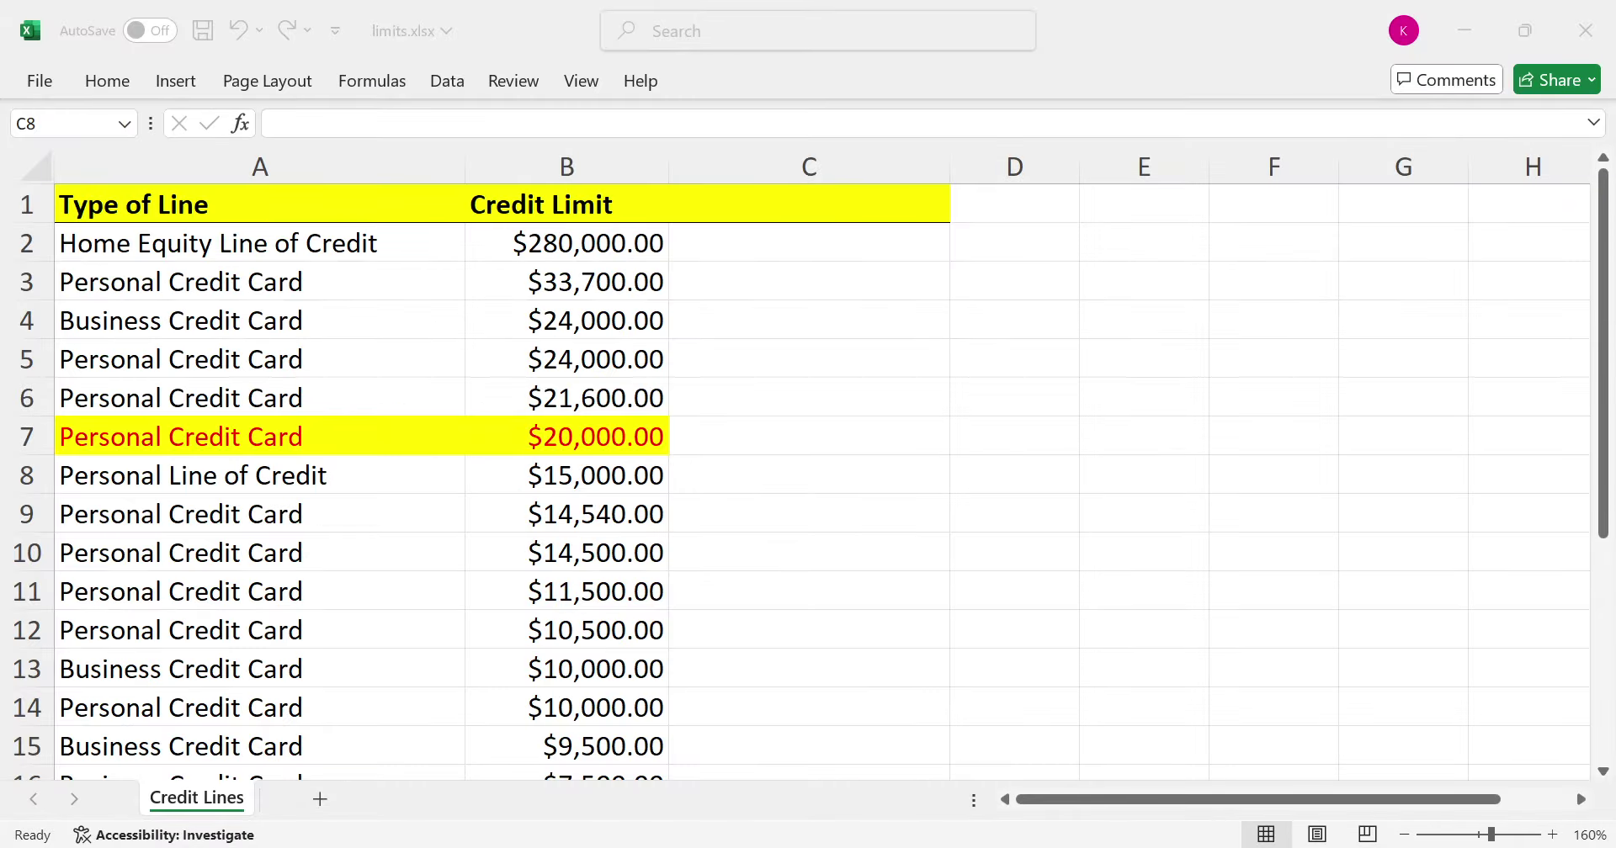
Switch to the limits.xlsx workbook in Excel and examine the highlighted personal credit card limit, the remaining credit lines and the total.
key("ctrl+shift+Up")
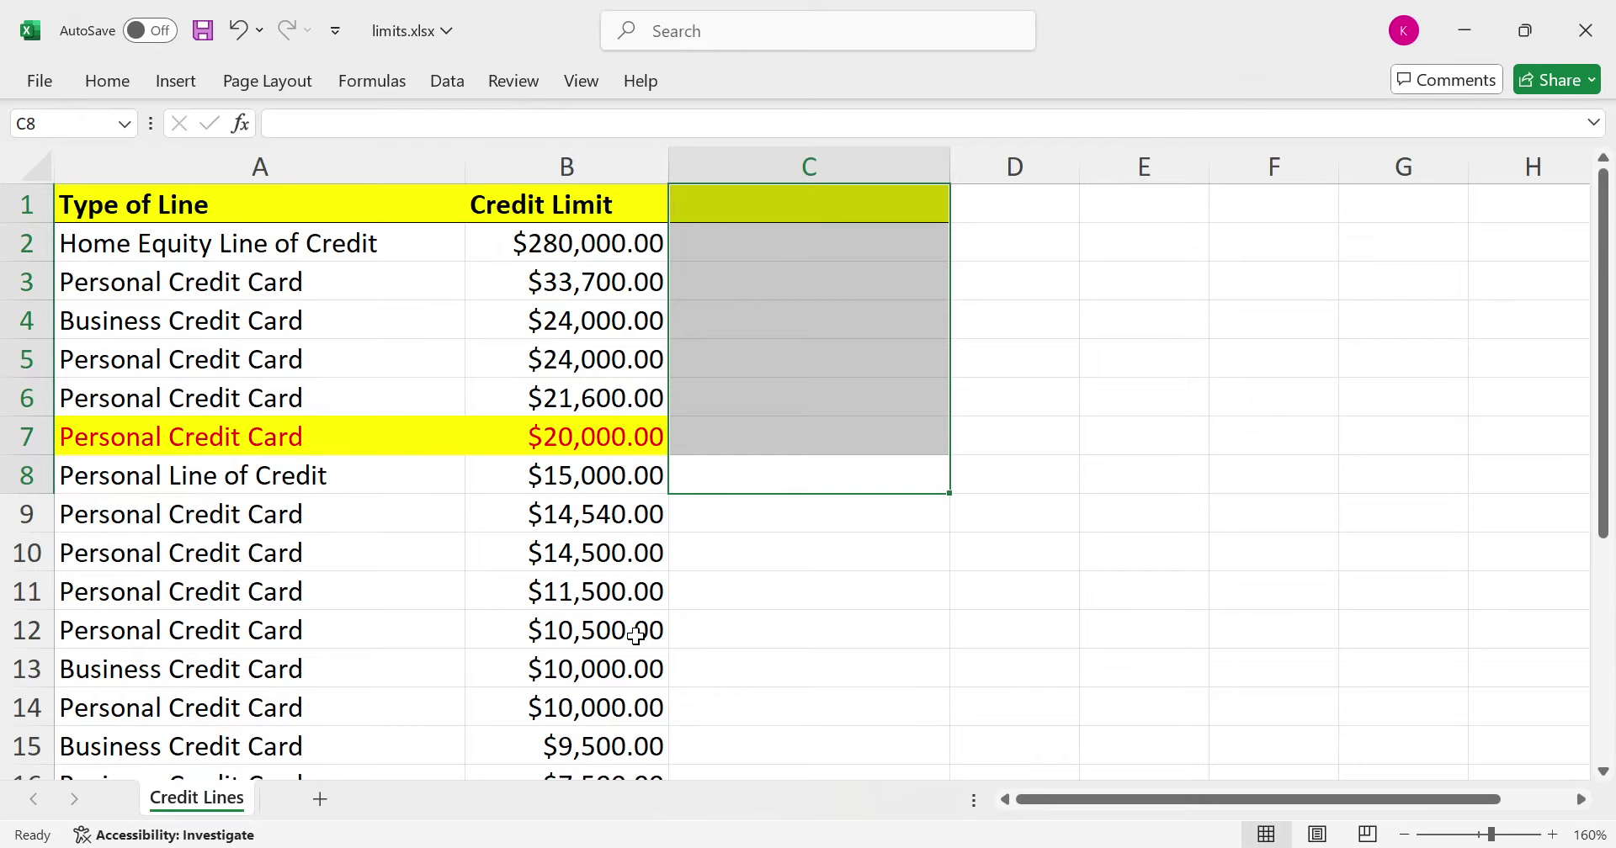
left_click(518, 437)
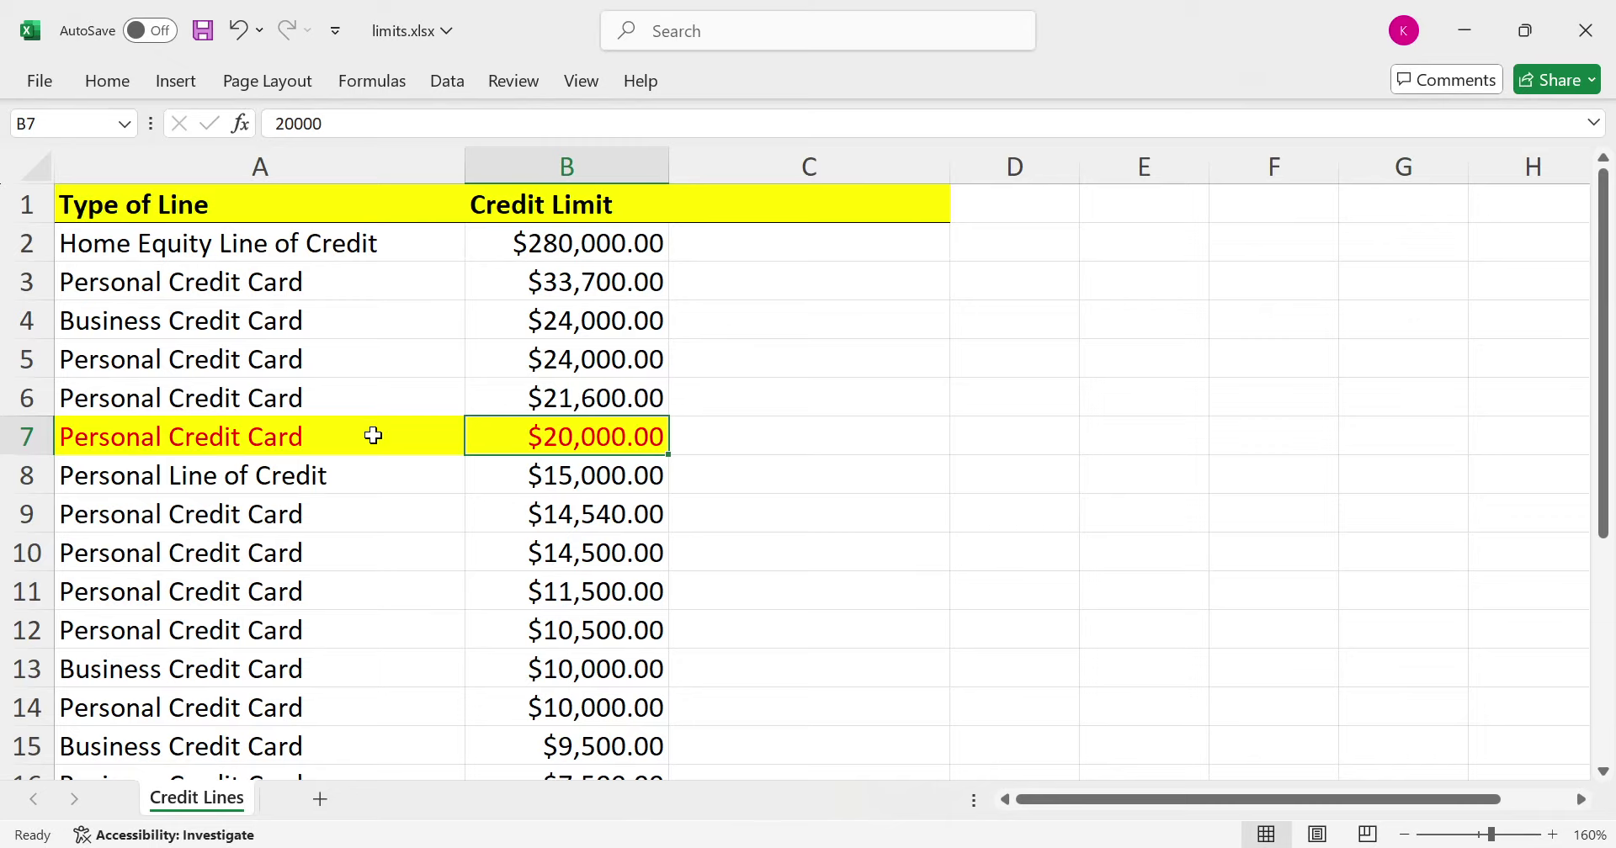
scroll(472, 335, "down", 3)
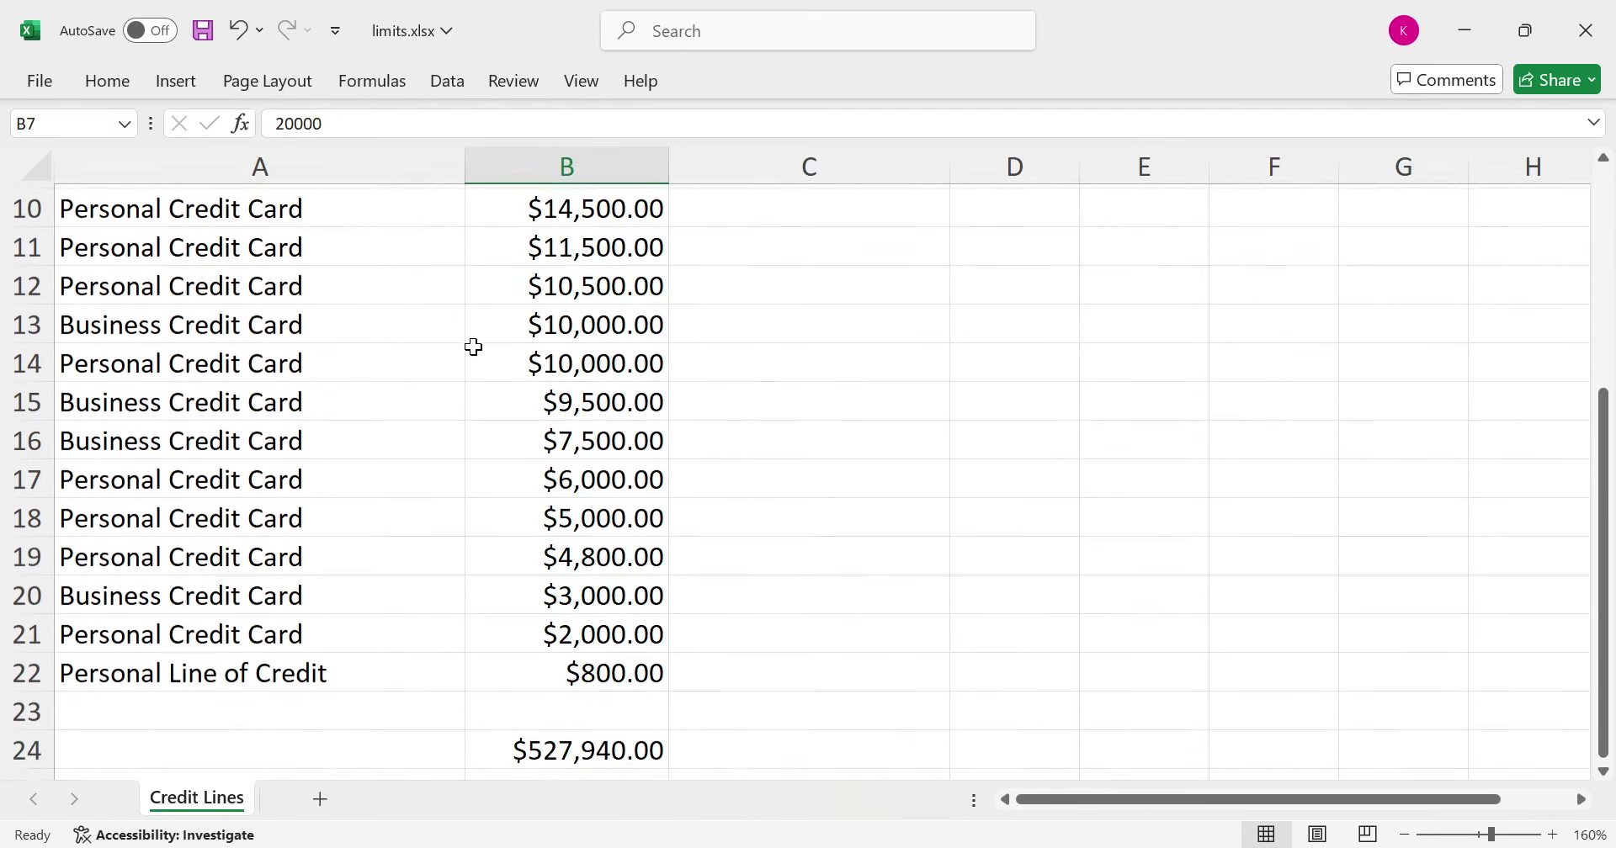
scroll(298, 454, "down", 1)
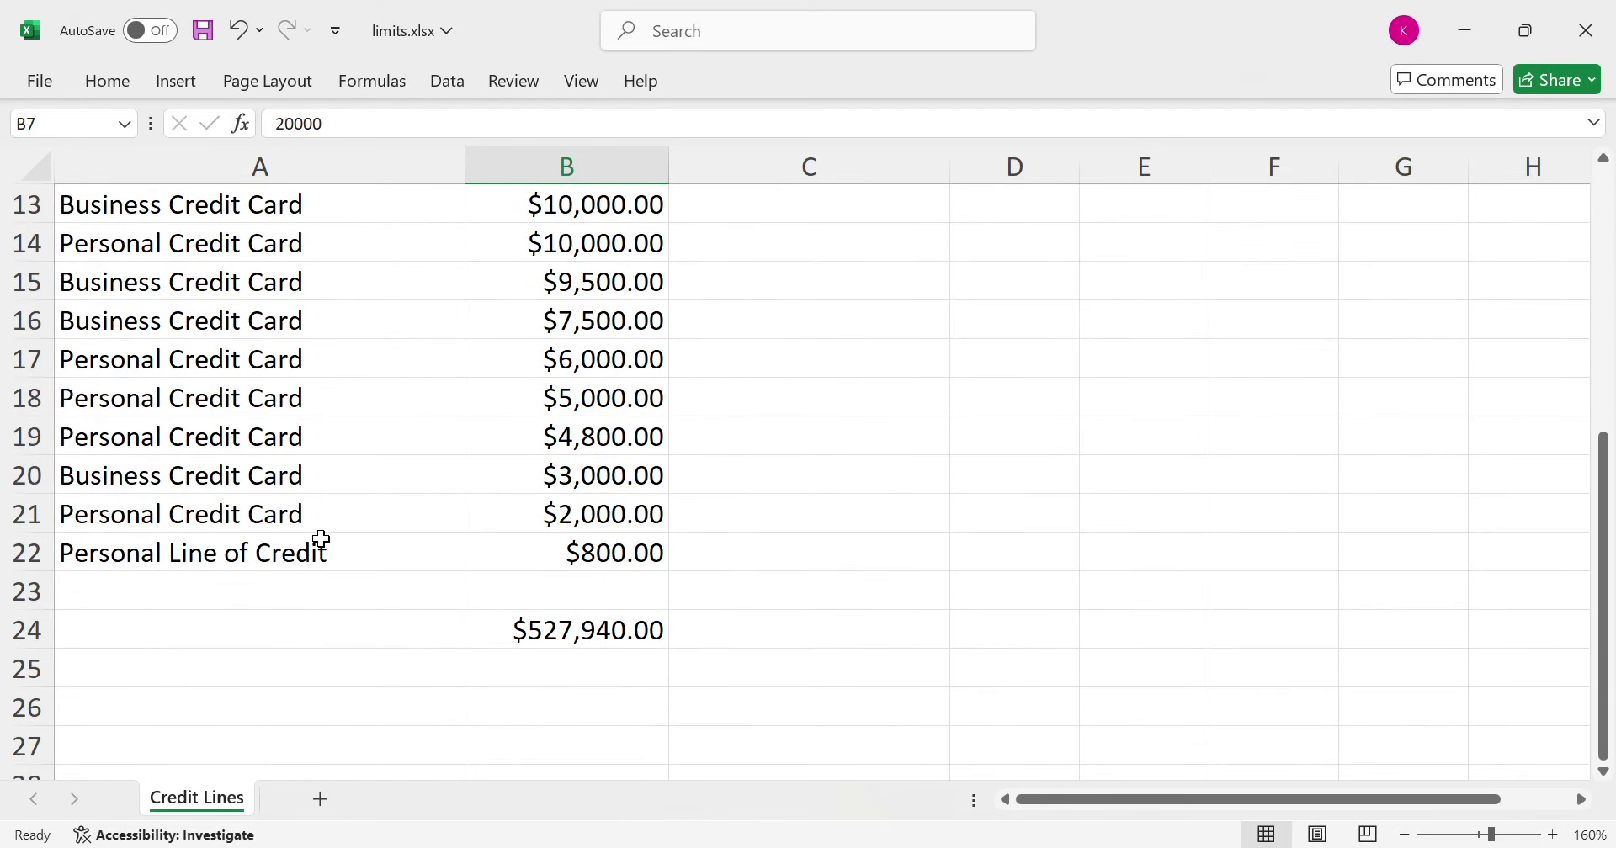
left_click(321, 547)
left_click(549, 631)
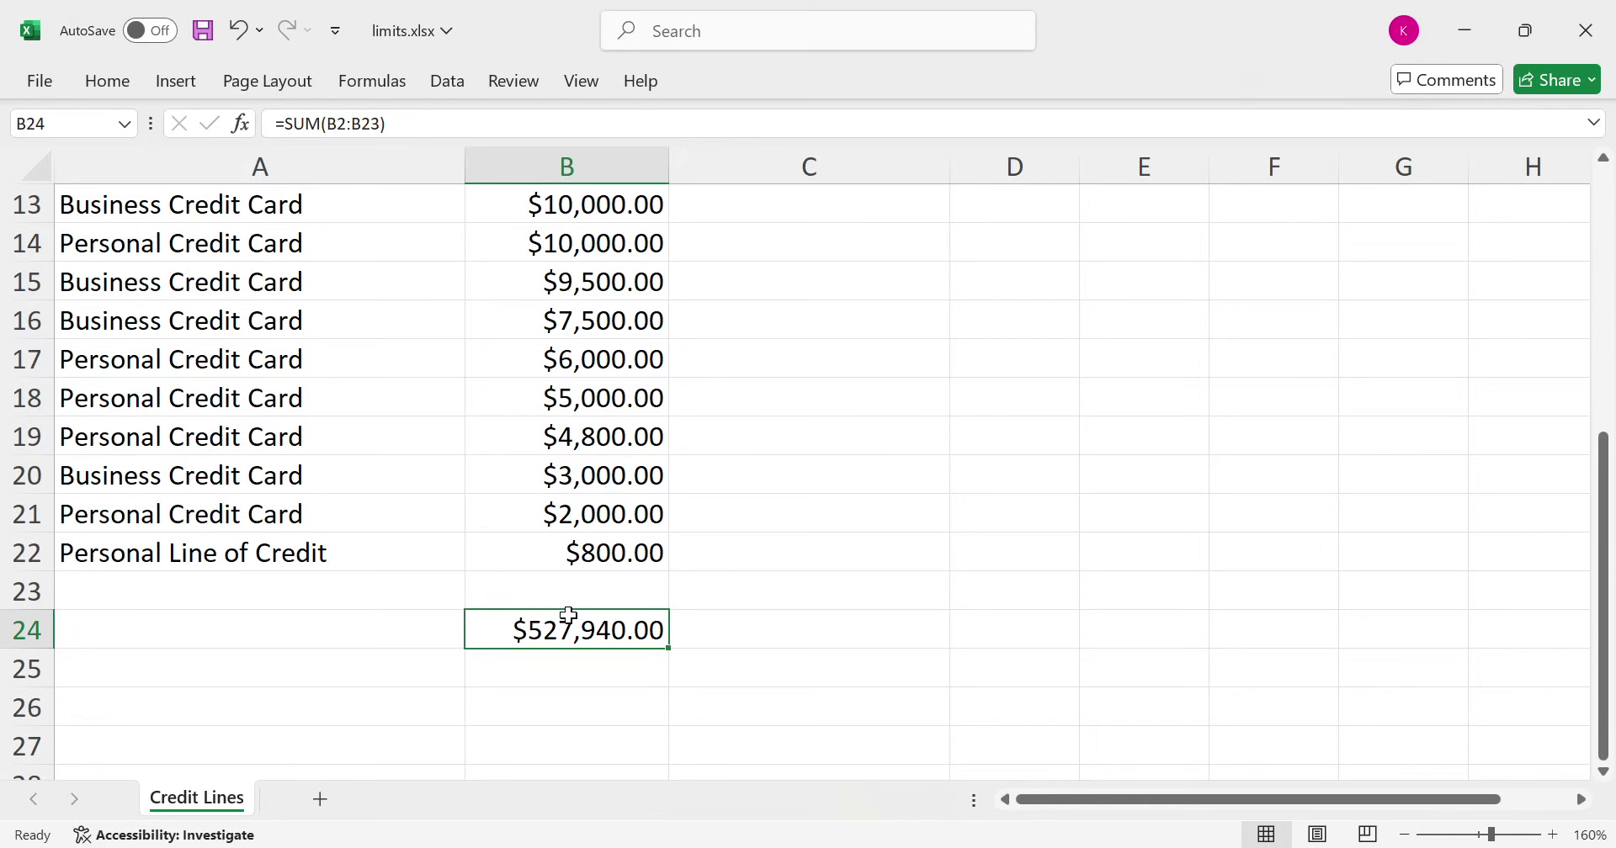
Add the column heading "Secret" in cell C1, in the same format as the Credit Limit heading.
scroll(541, 595, "up", 4)
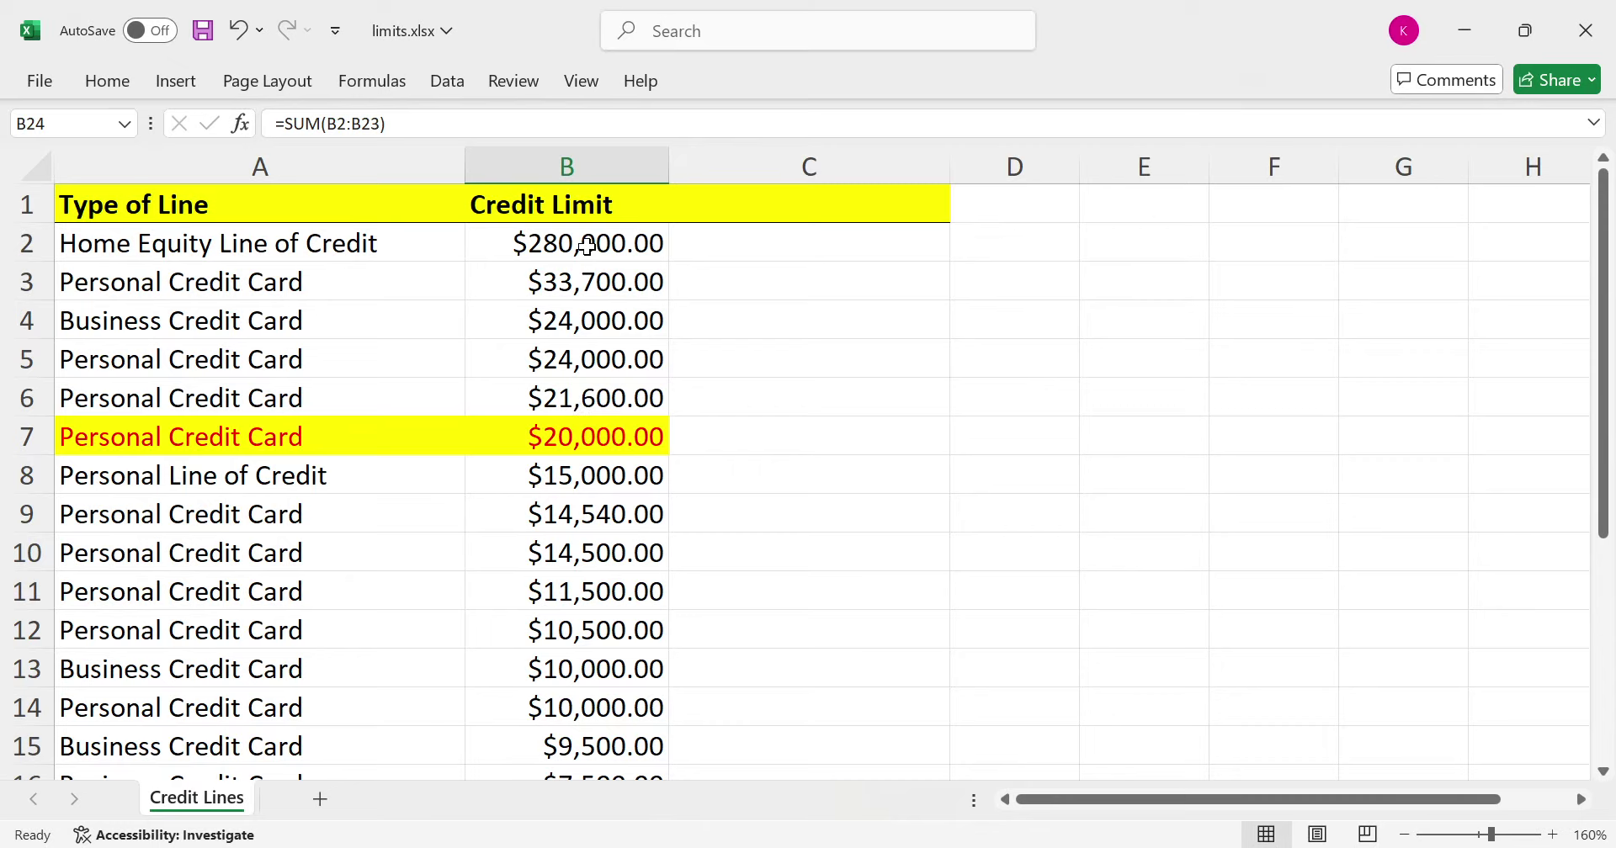
left_click(600, 211)
key("ctrl+c")
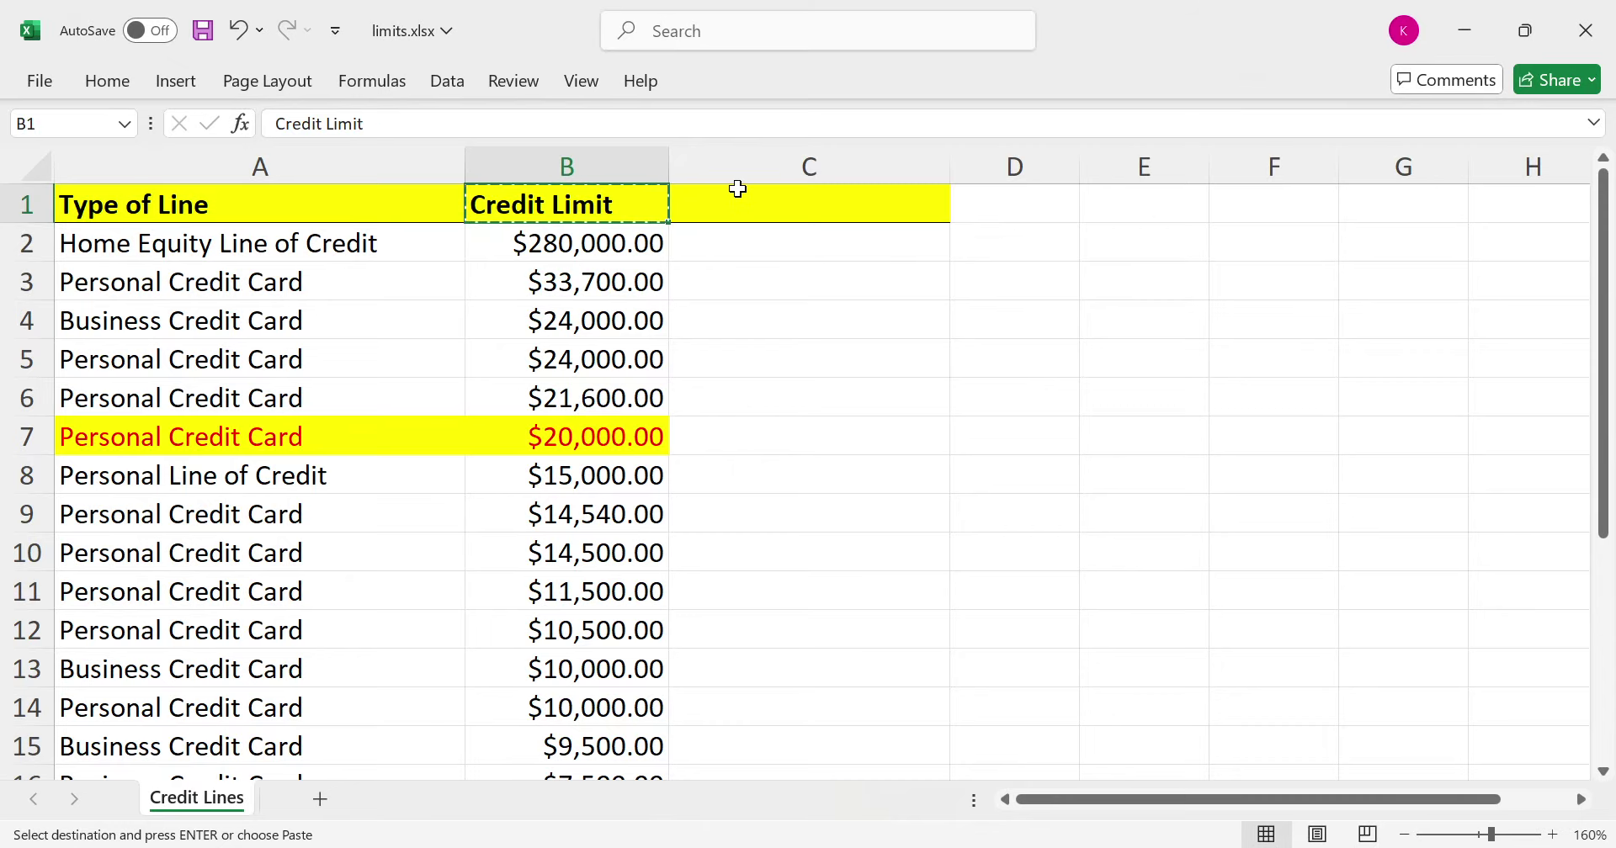
left_click(740, 202)
key("ctrl+v")
double_click(889, 211)
left_click_drag(890, 210, 645, 204)
type("Secret")
key("Return")
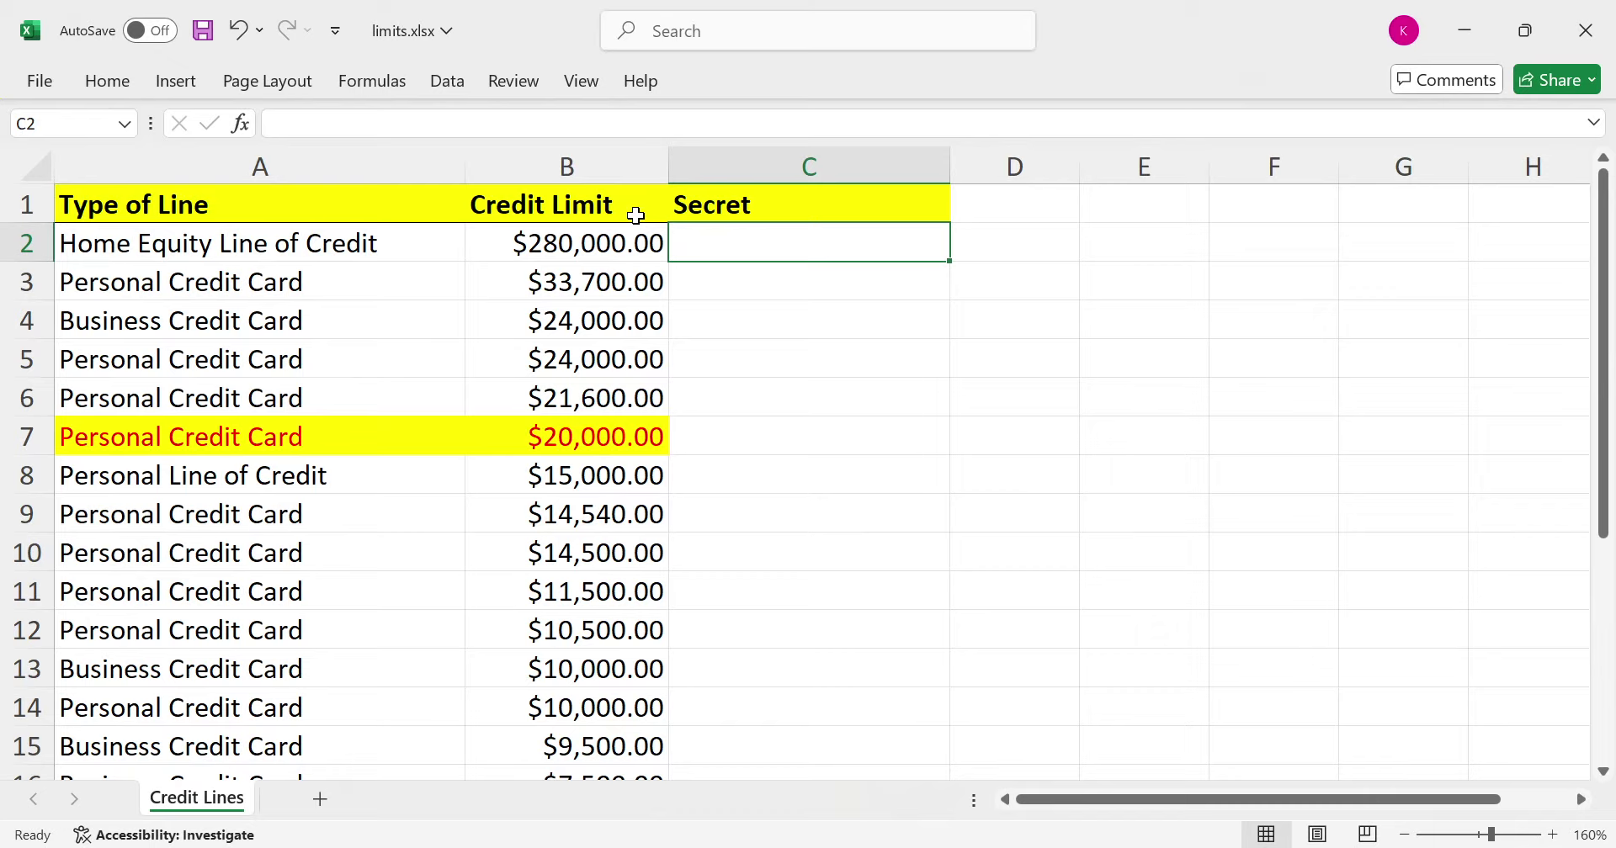
Enter "Banks DON'T LEND MONEY TO PEOPLE WHO NEED IT" in cell C2 under the Secret heading.
type("Ban")
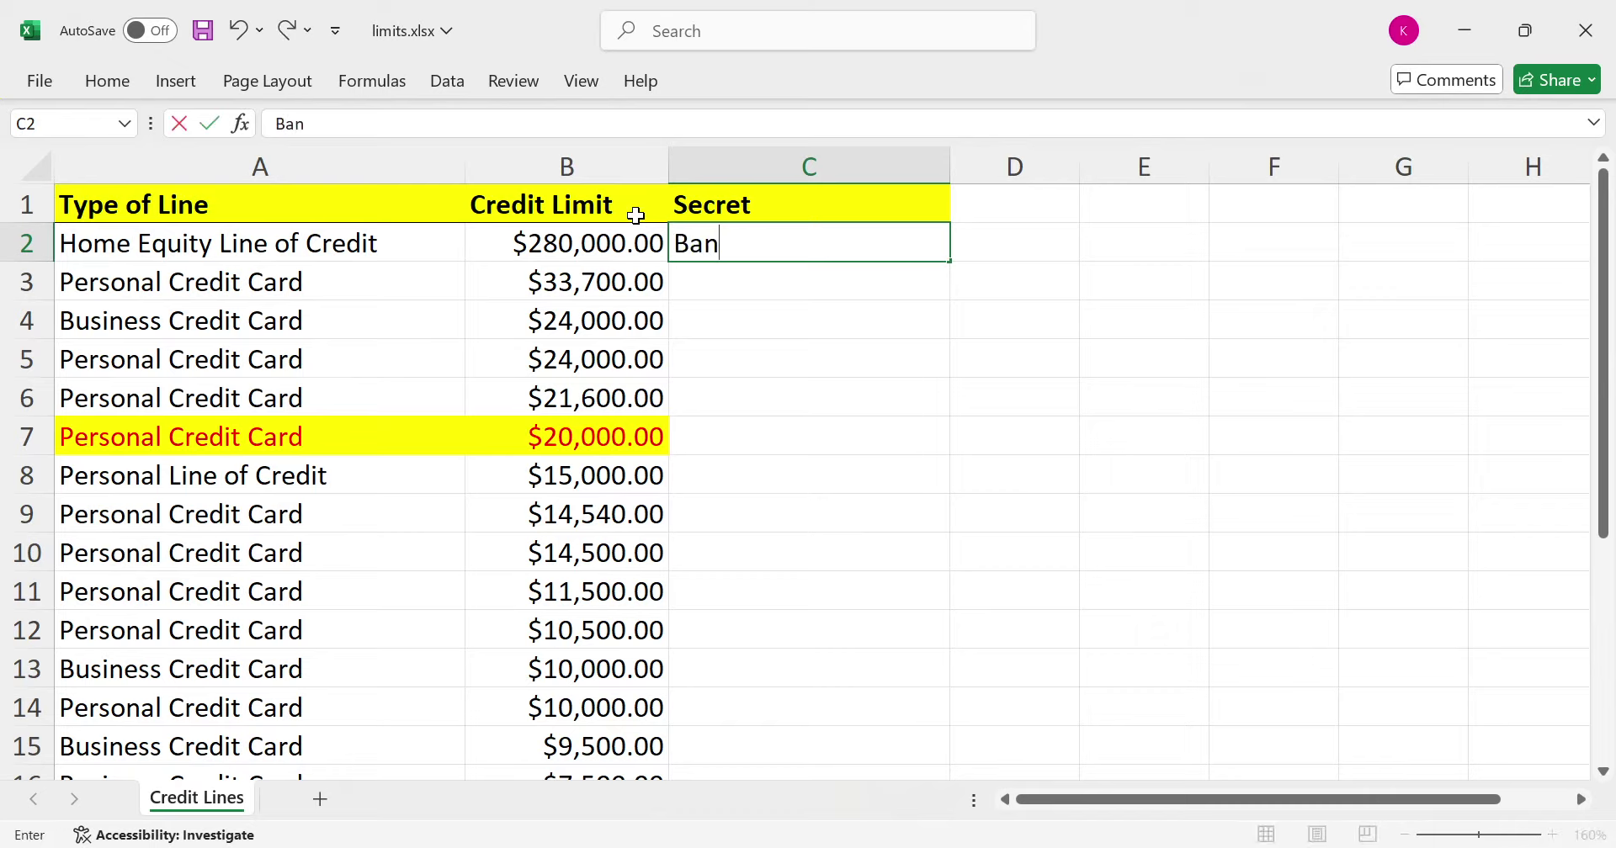
type("ks DON'T LETND")
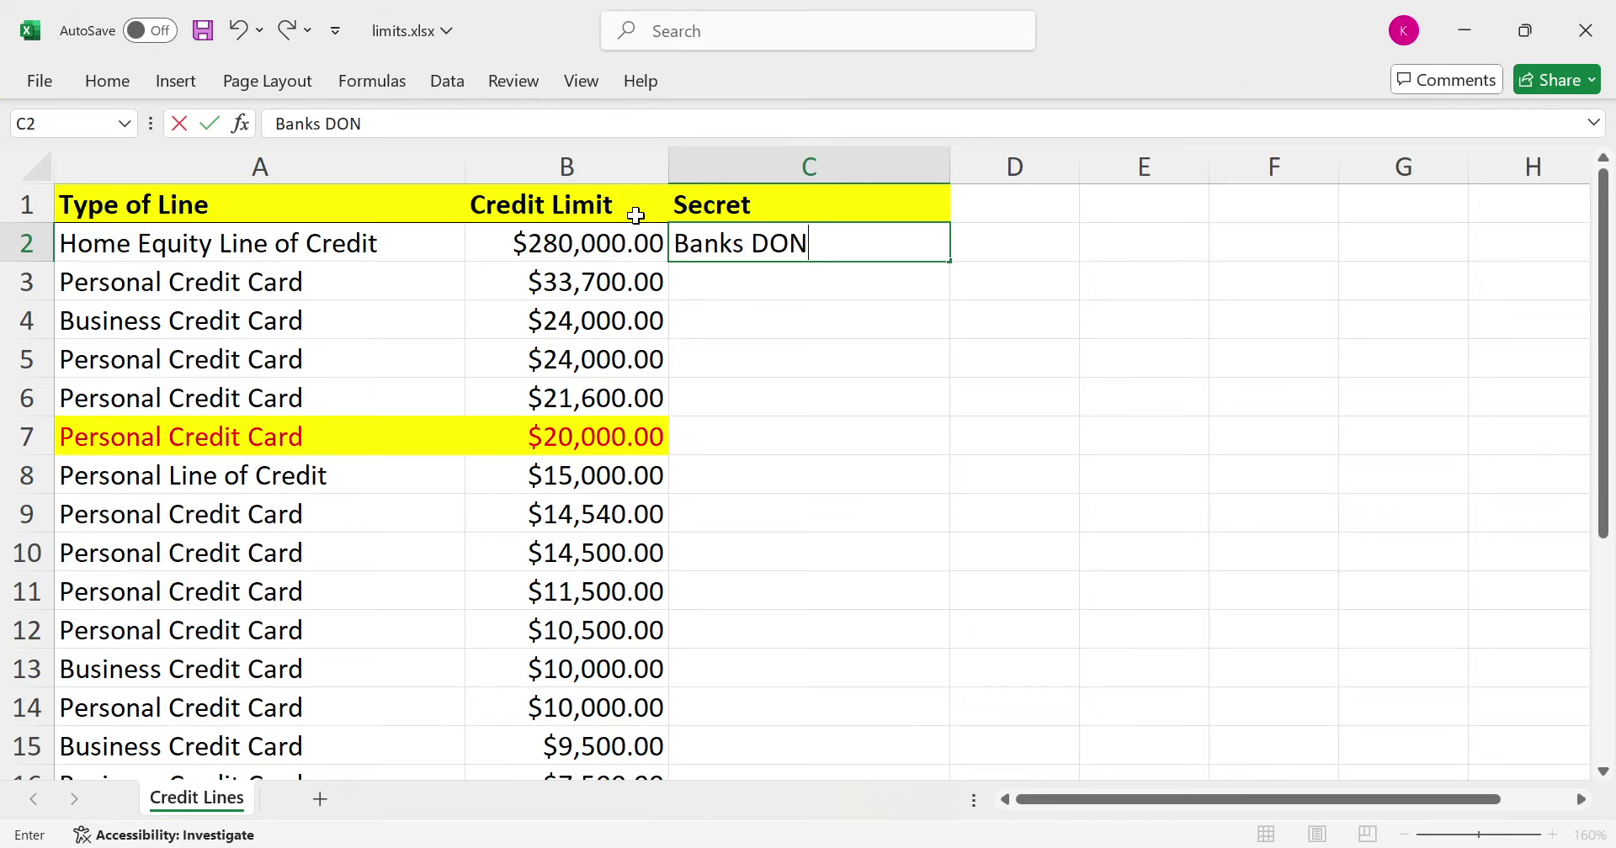
key("BackSpace")
key("BackSpace")
key("BackSpace")
type("ND MONEY TO PEOPLE WHO NEED IT")
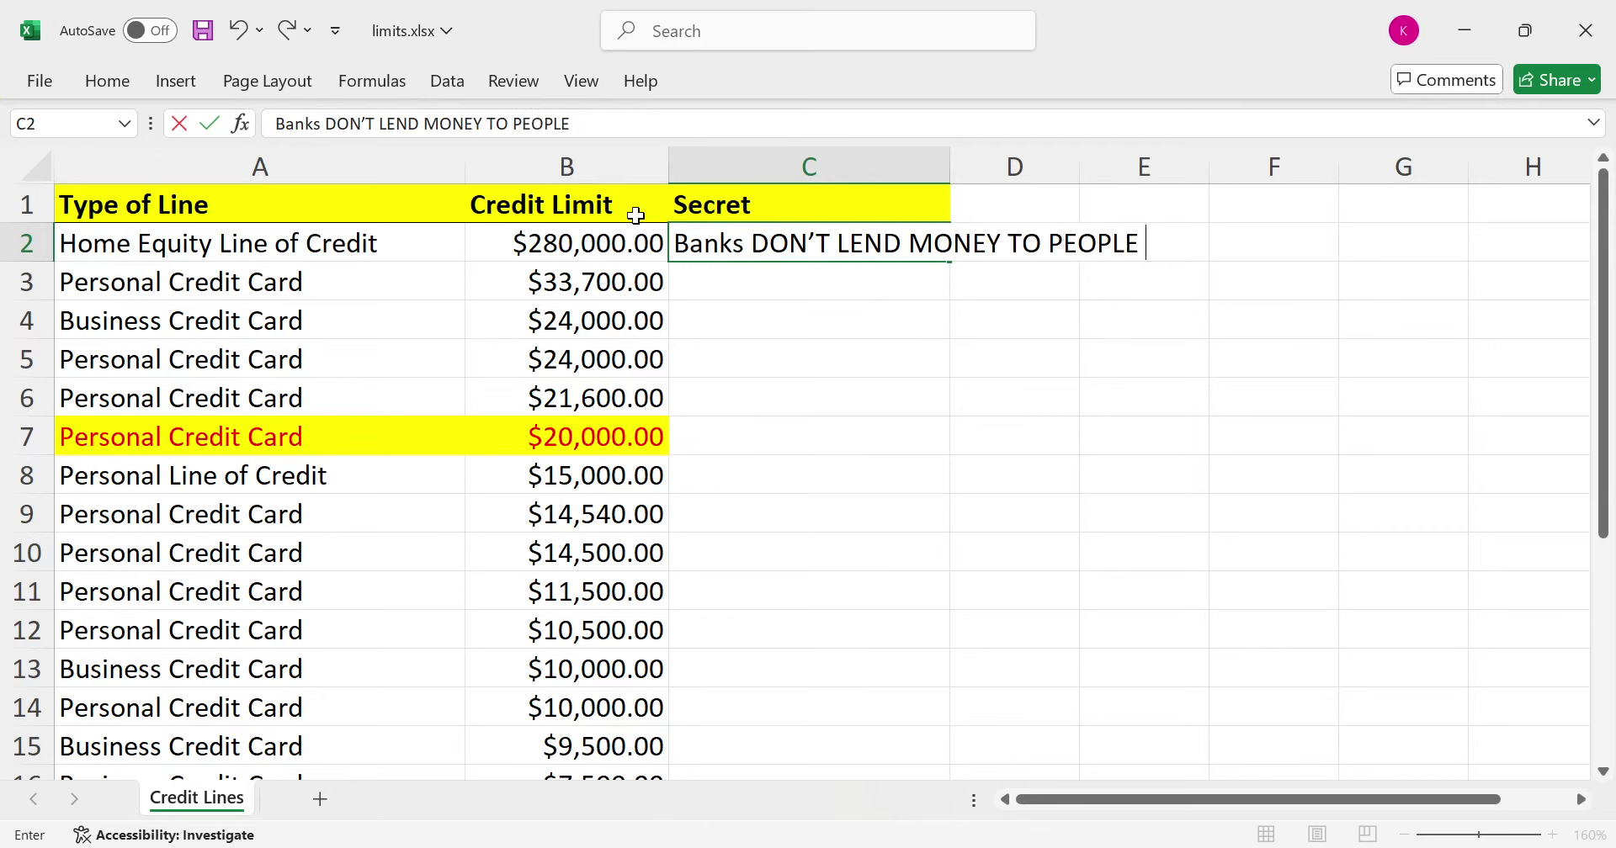
key("Return")
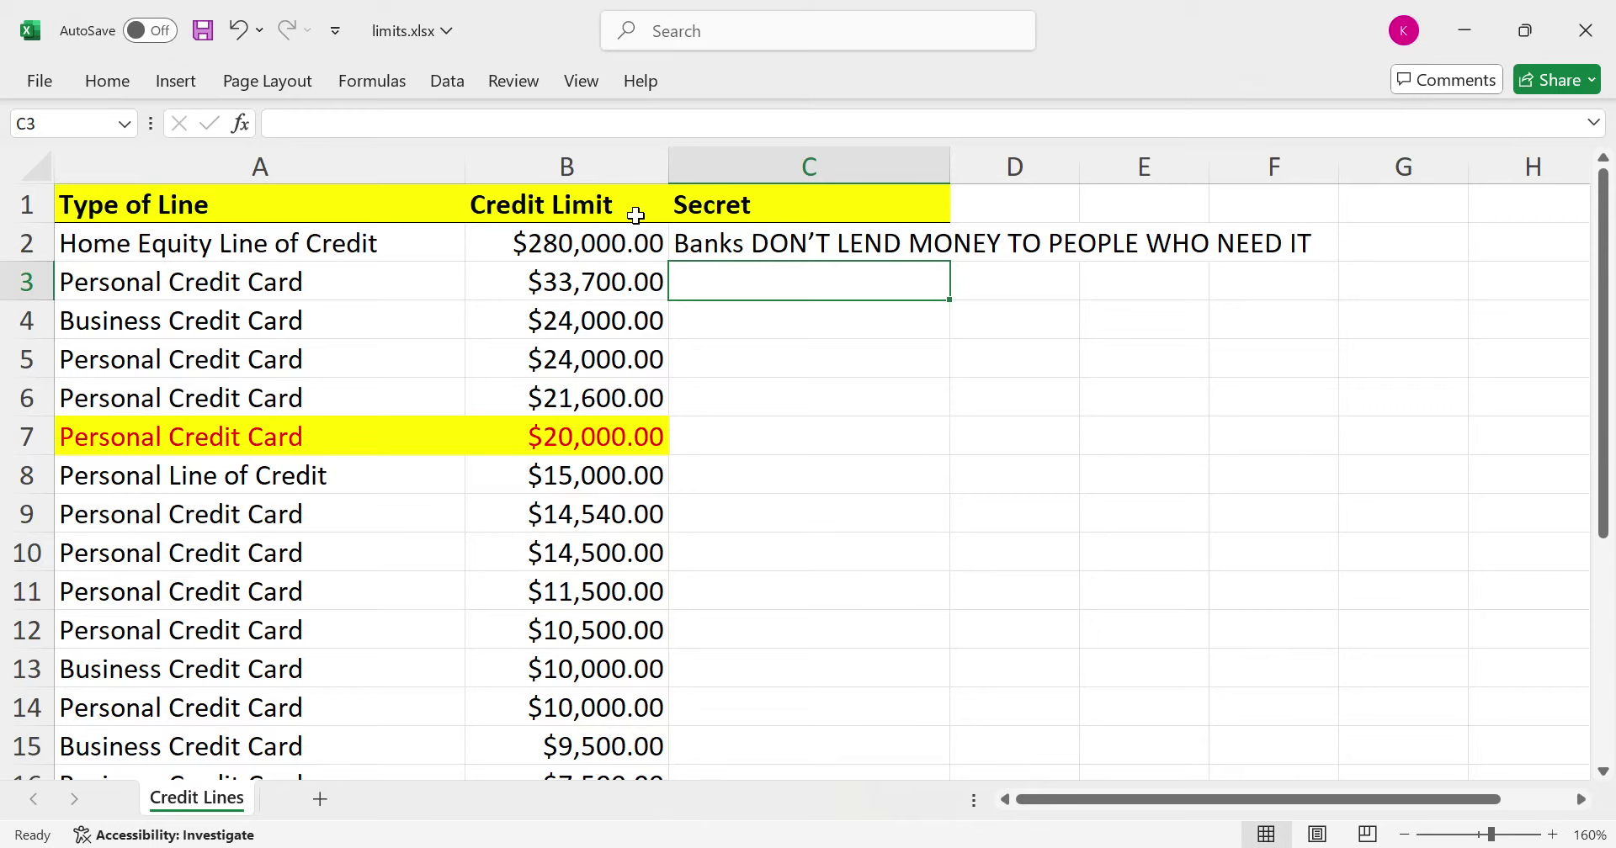
key("Up")
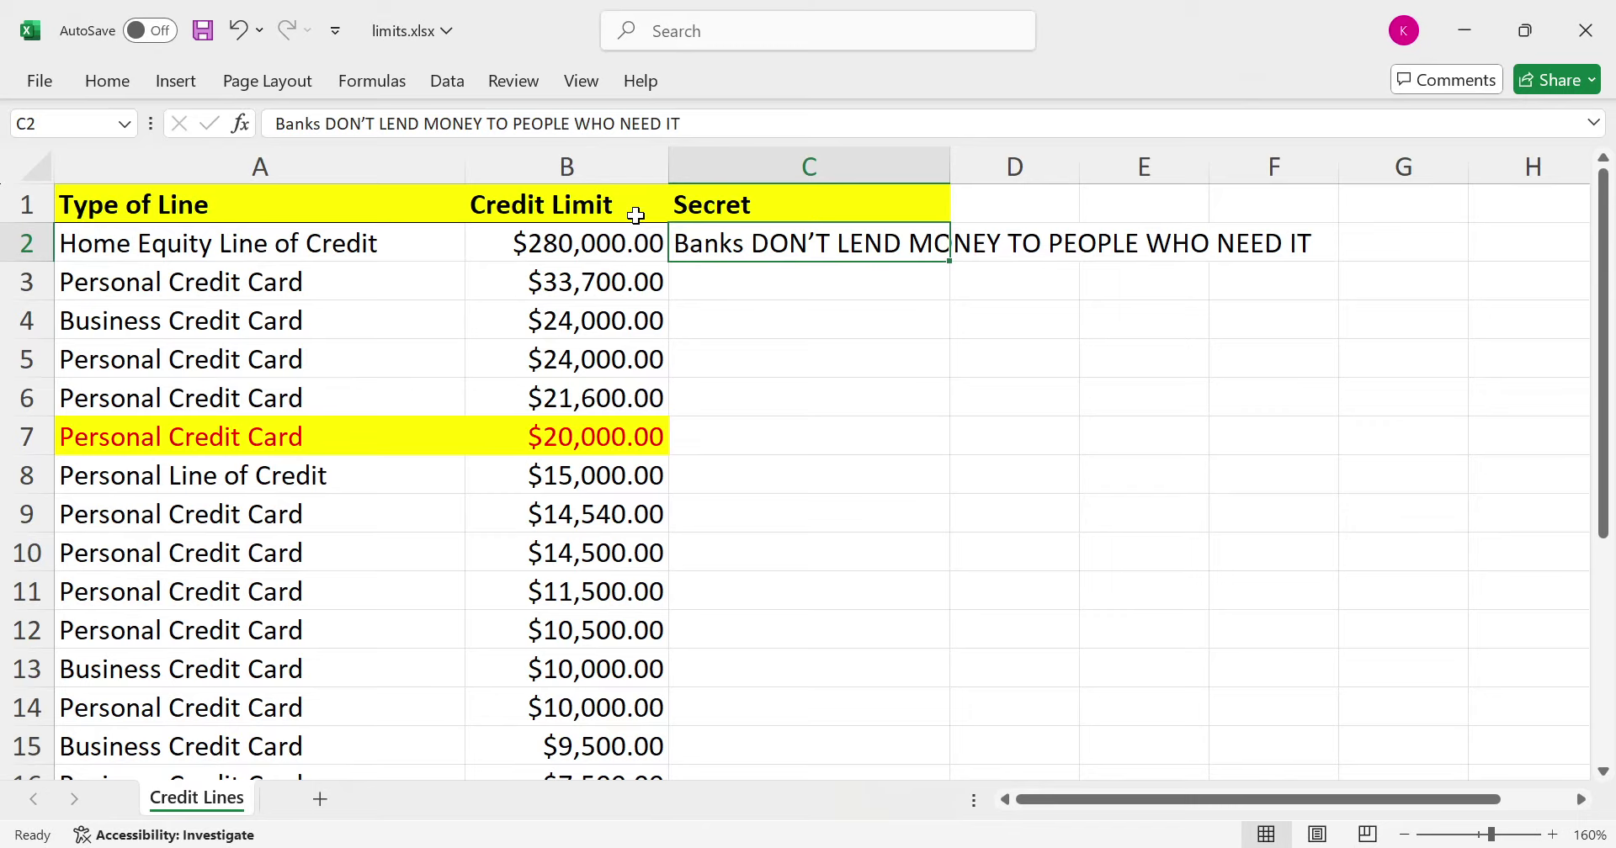
Enter the first point, "1. Cash Flow Management", in cell C4 of the Secret column.
left_click(568, 318)
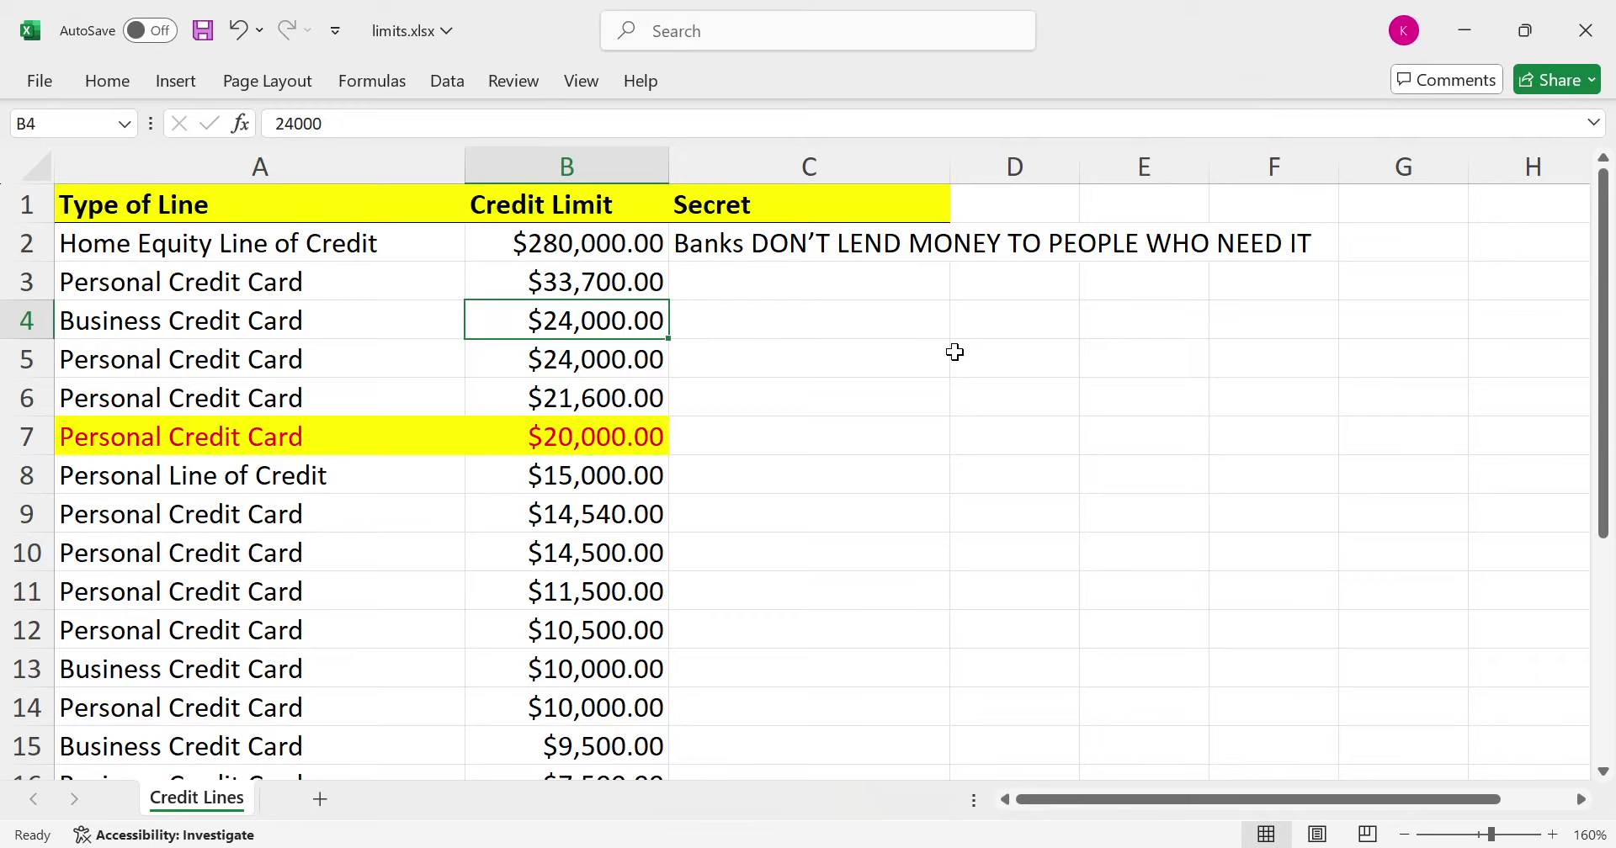
key("Right")
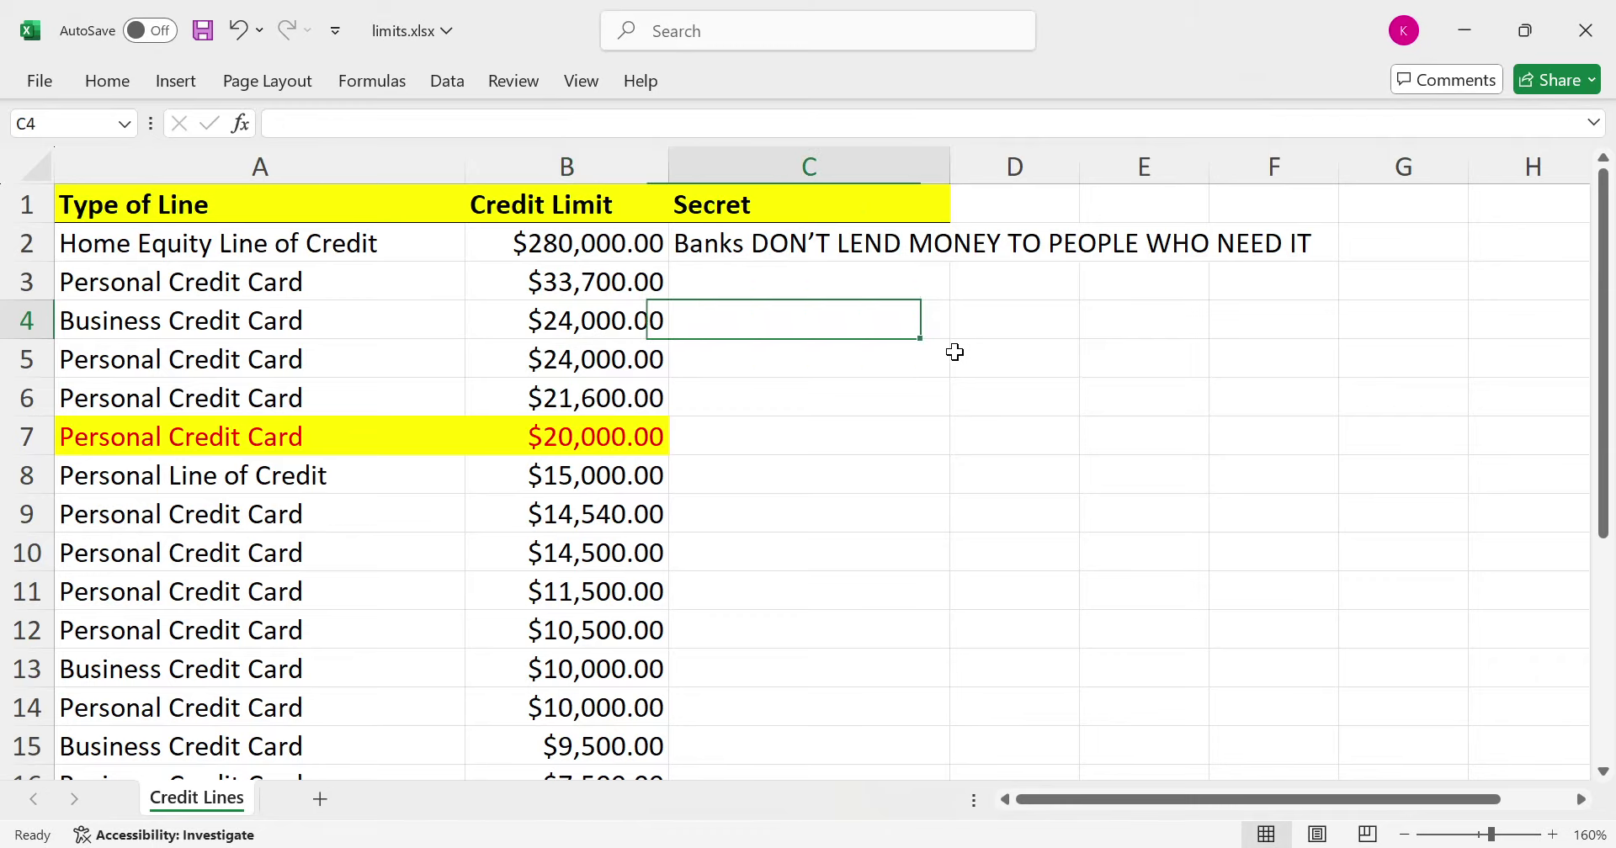
type("1. Cash Flow Management")
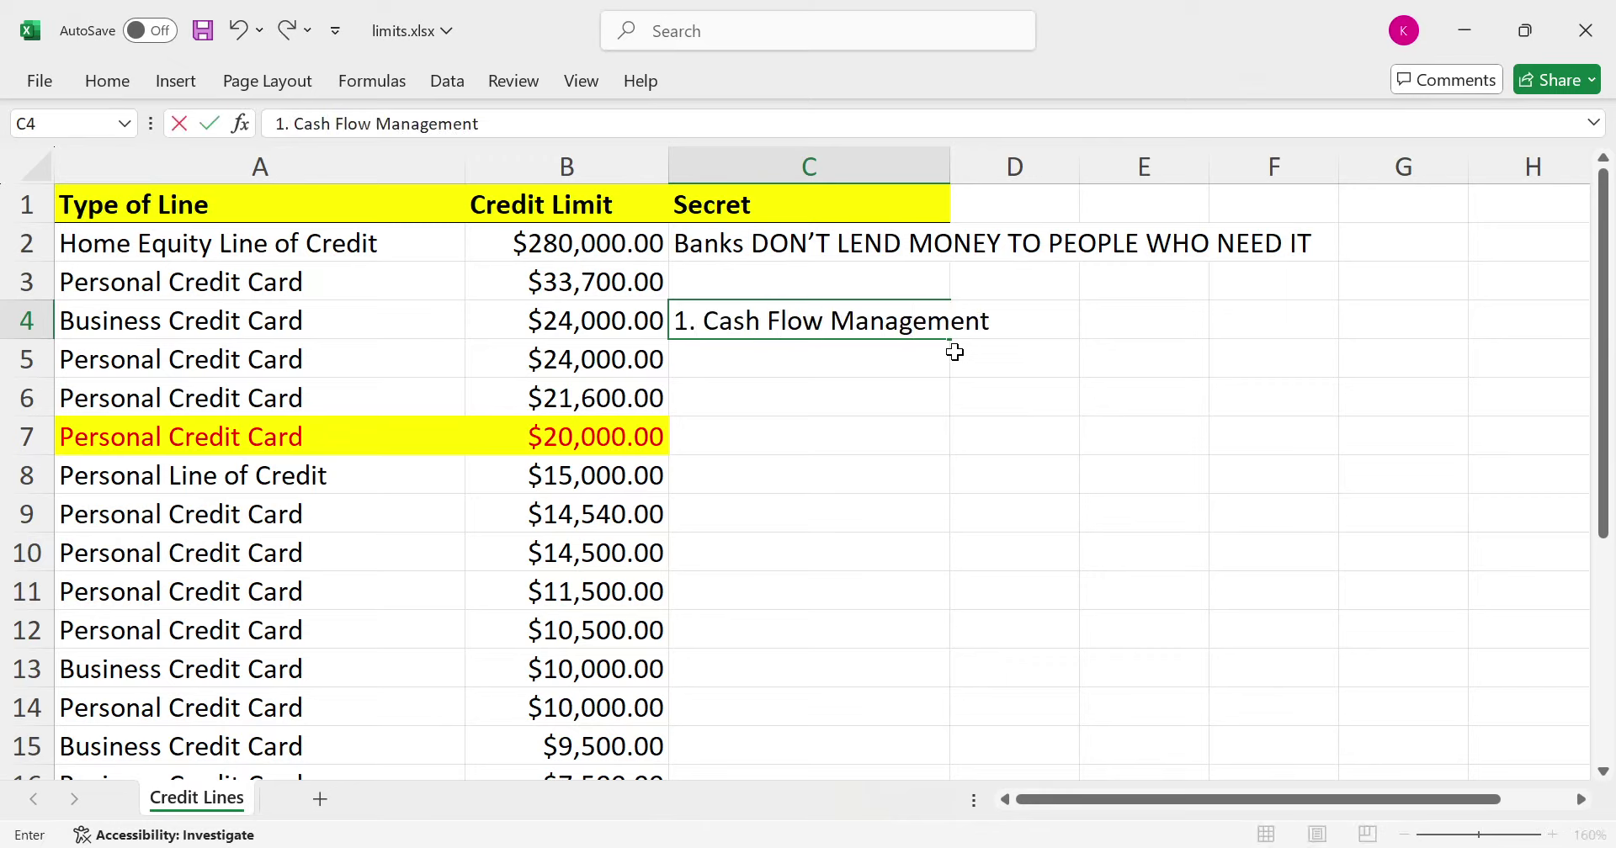
key("Return")
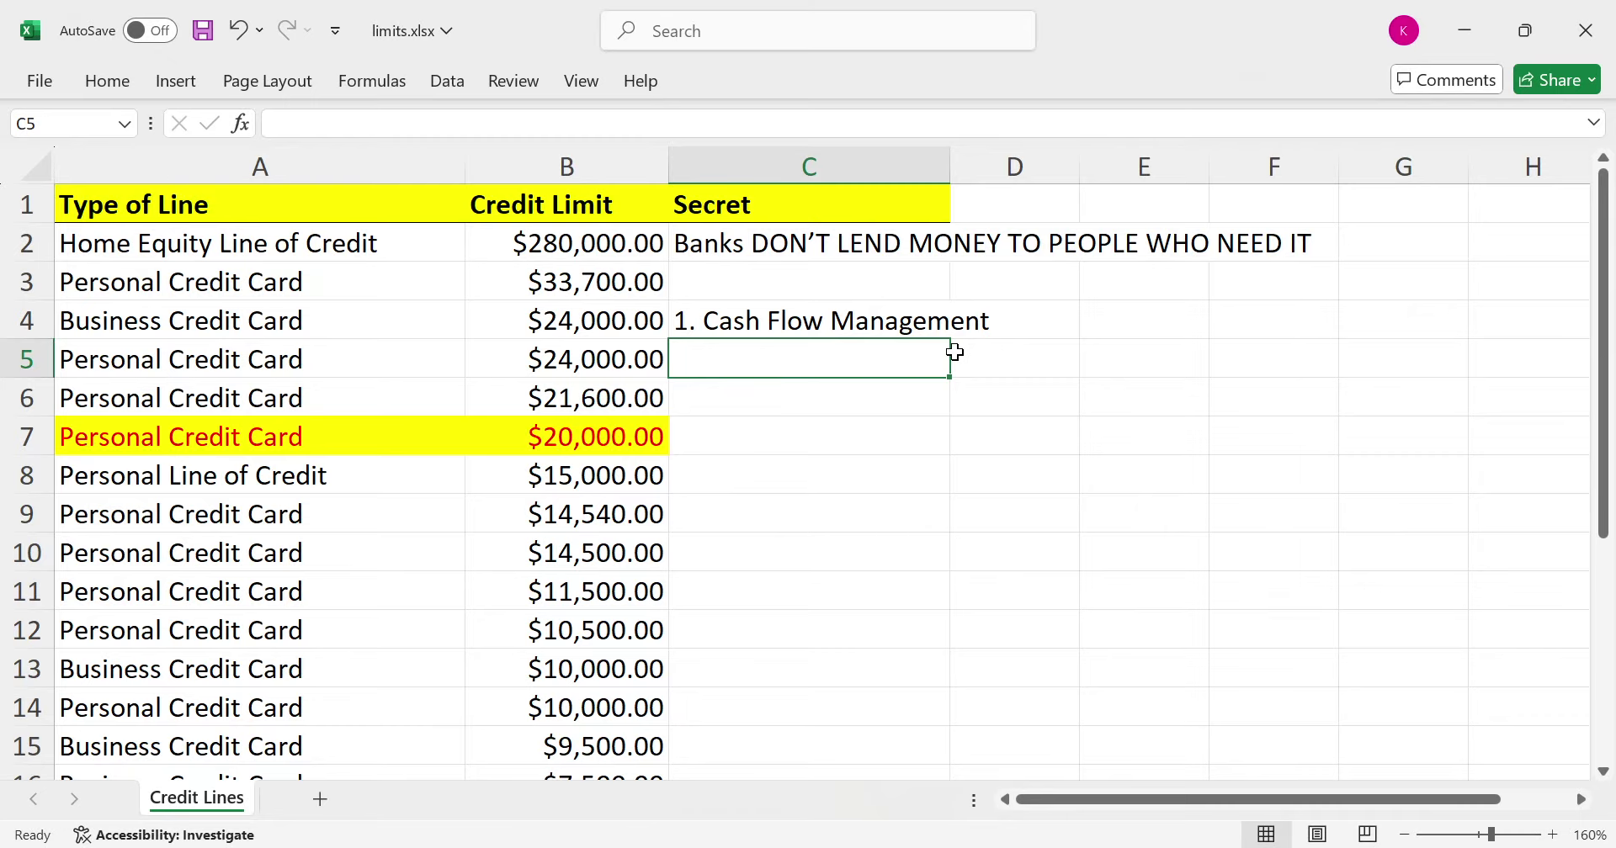
Enter the second point, "2. Easy Access to Opportunities", in cell C5 of the Secret column.
scroll(798, 505, "down", 4)
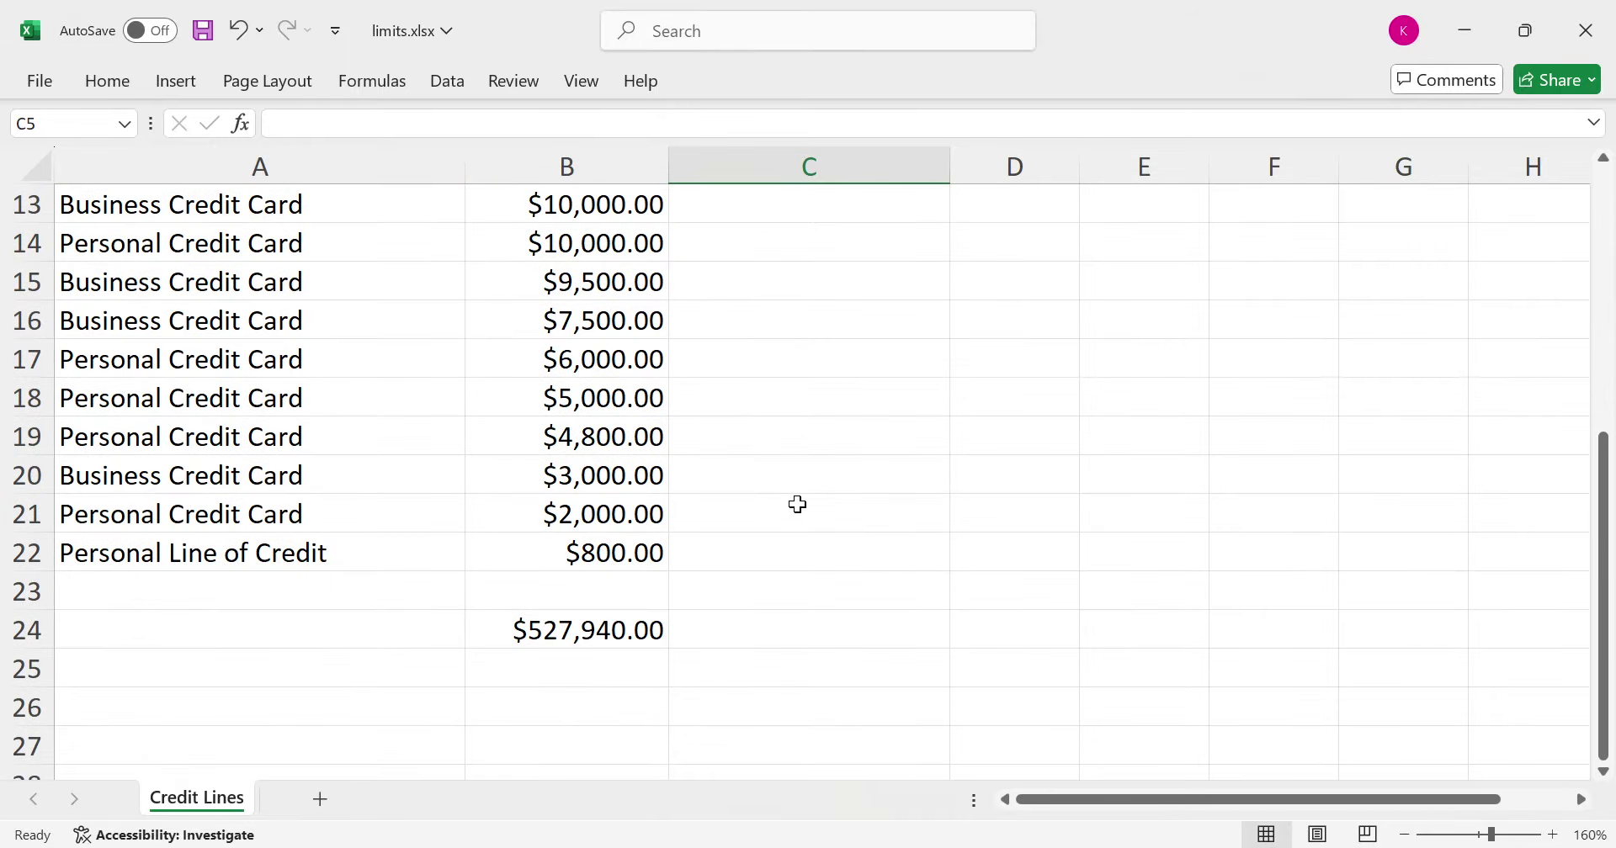
scroll(587, 631, "up", 4)
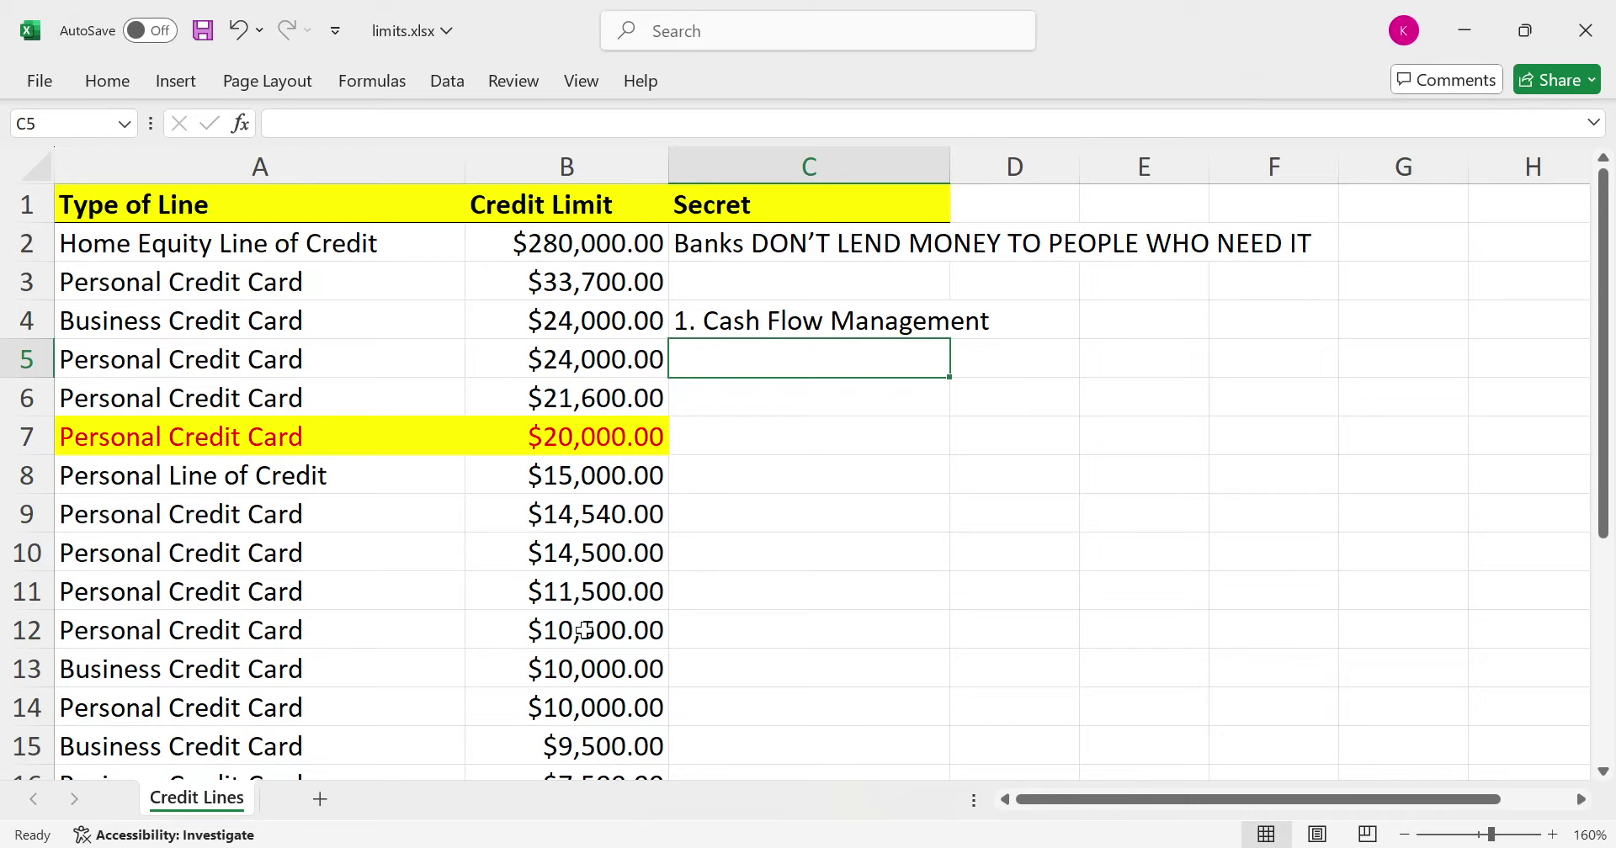
type("2")
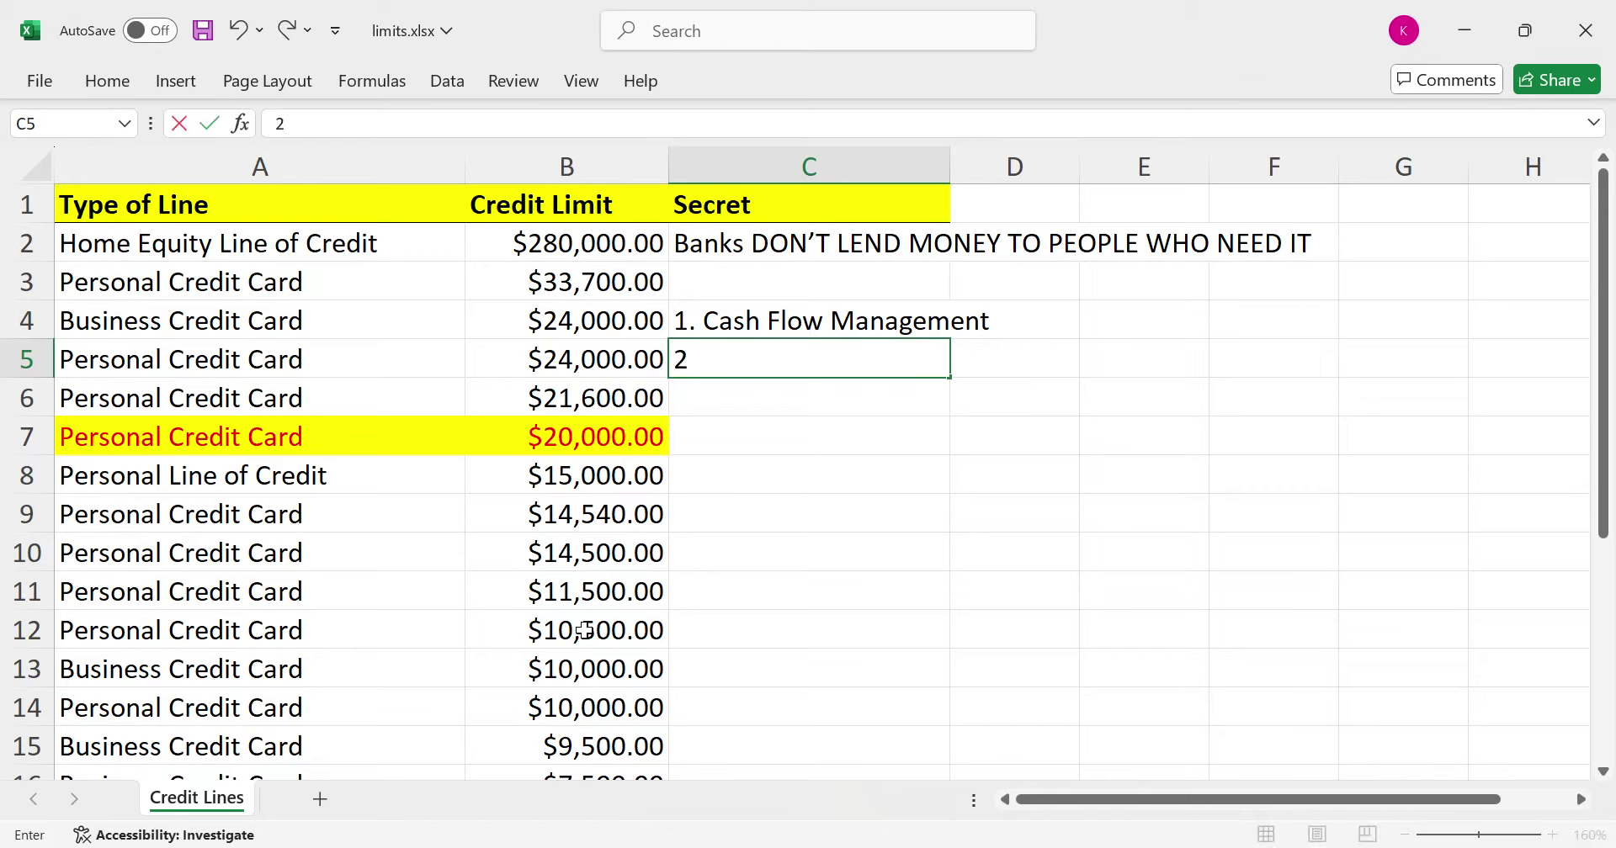
type(". Easy Access to Opportunti")
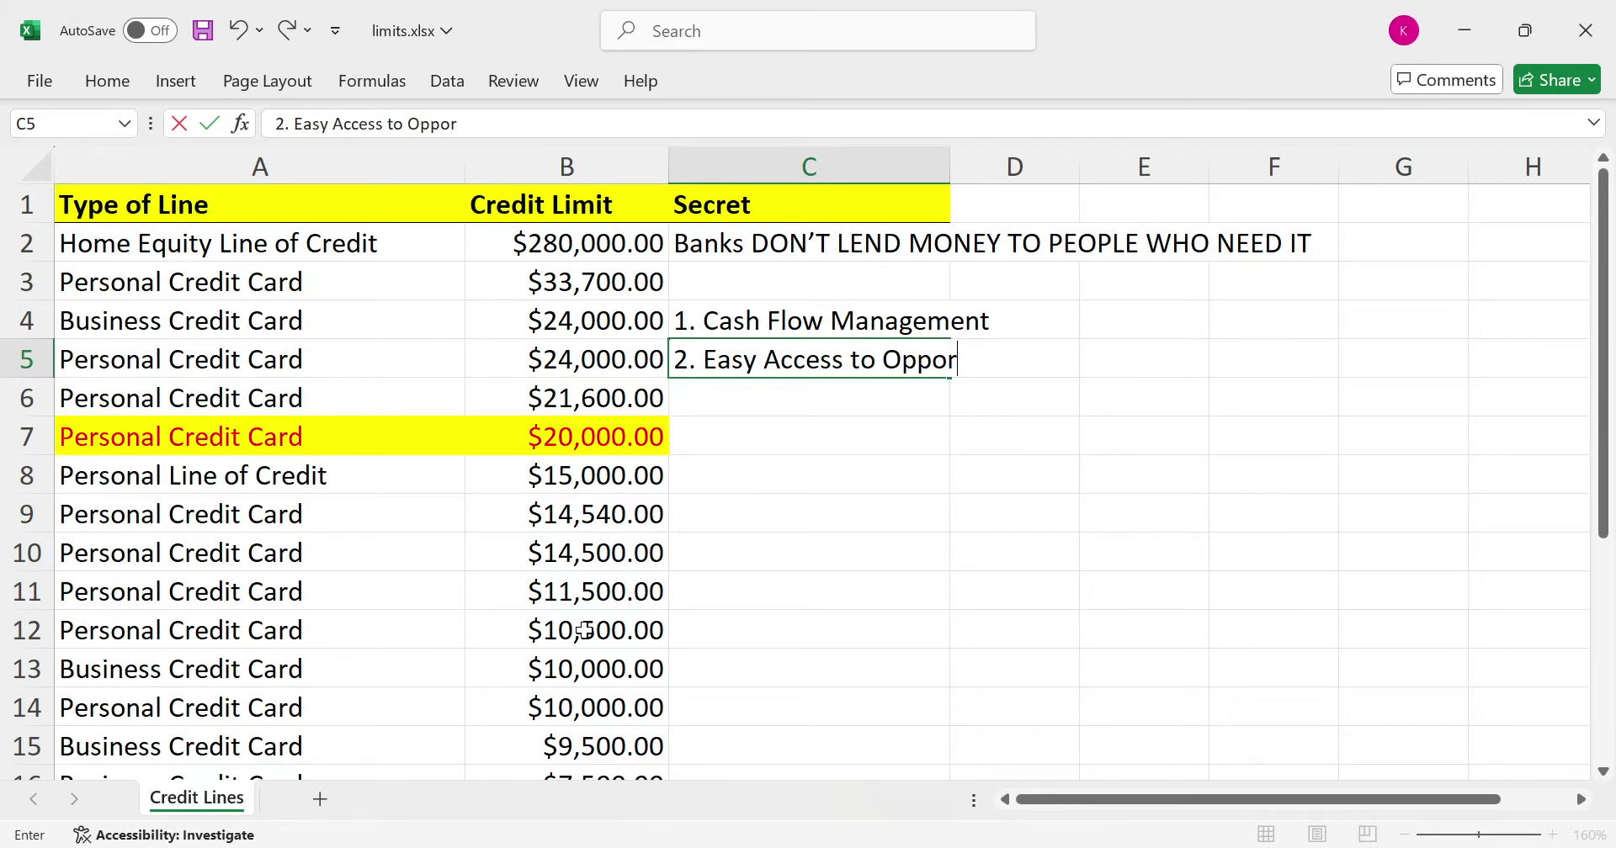
key("BackSpace")
key("BackSpace")
type("ities")
key("Return")
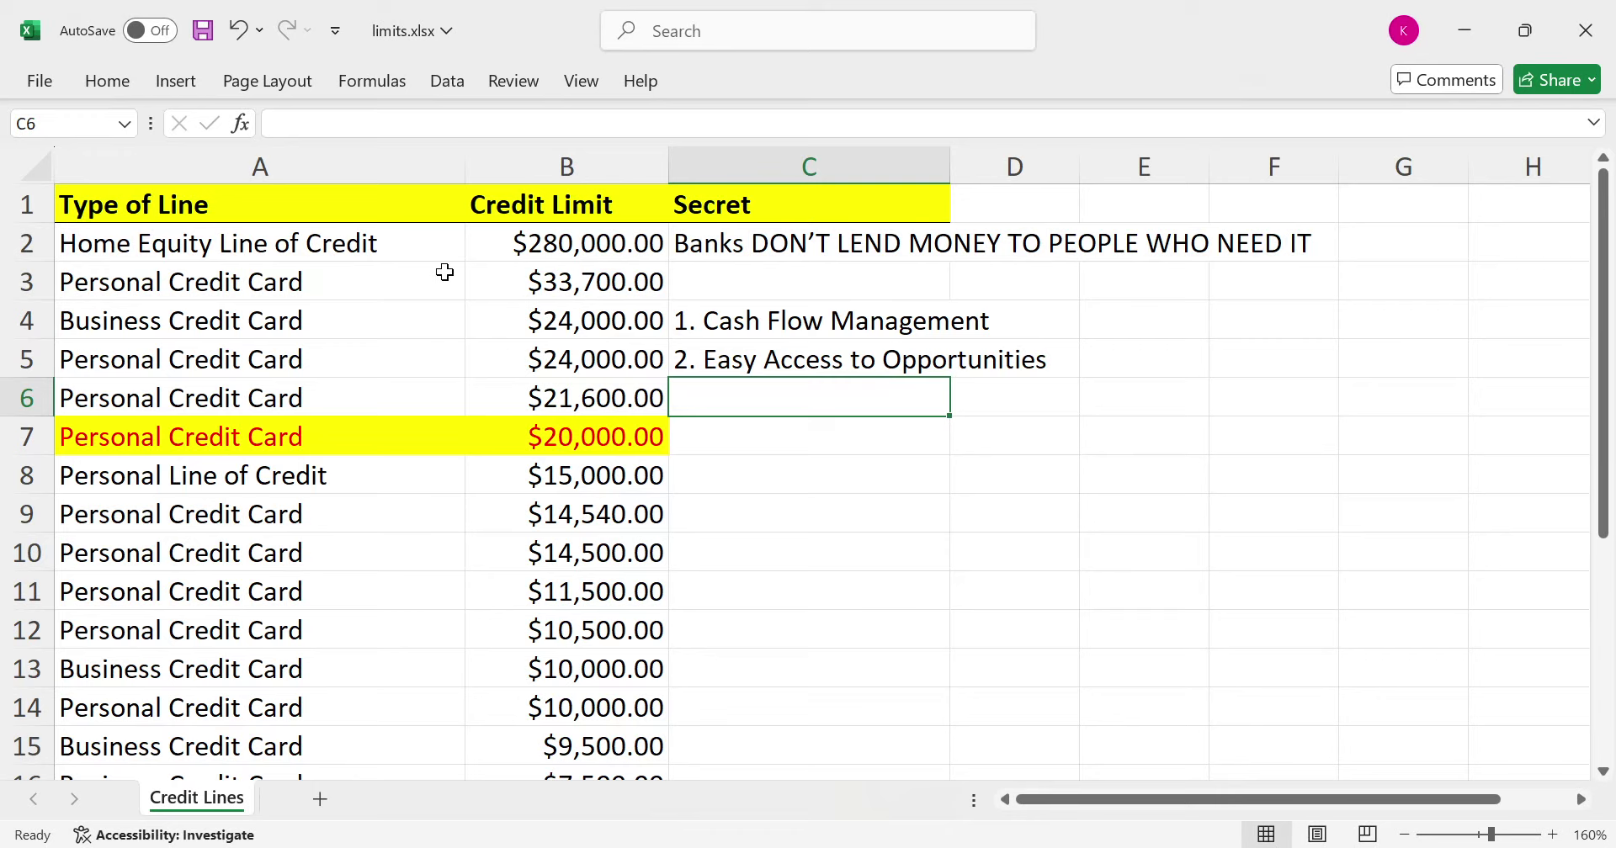
Enter the example note "$40k down -> 60k profit" in cell C7 of the Secret column.
left_click(532, 252)
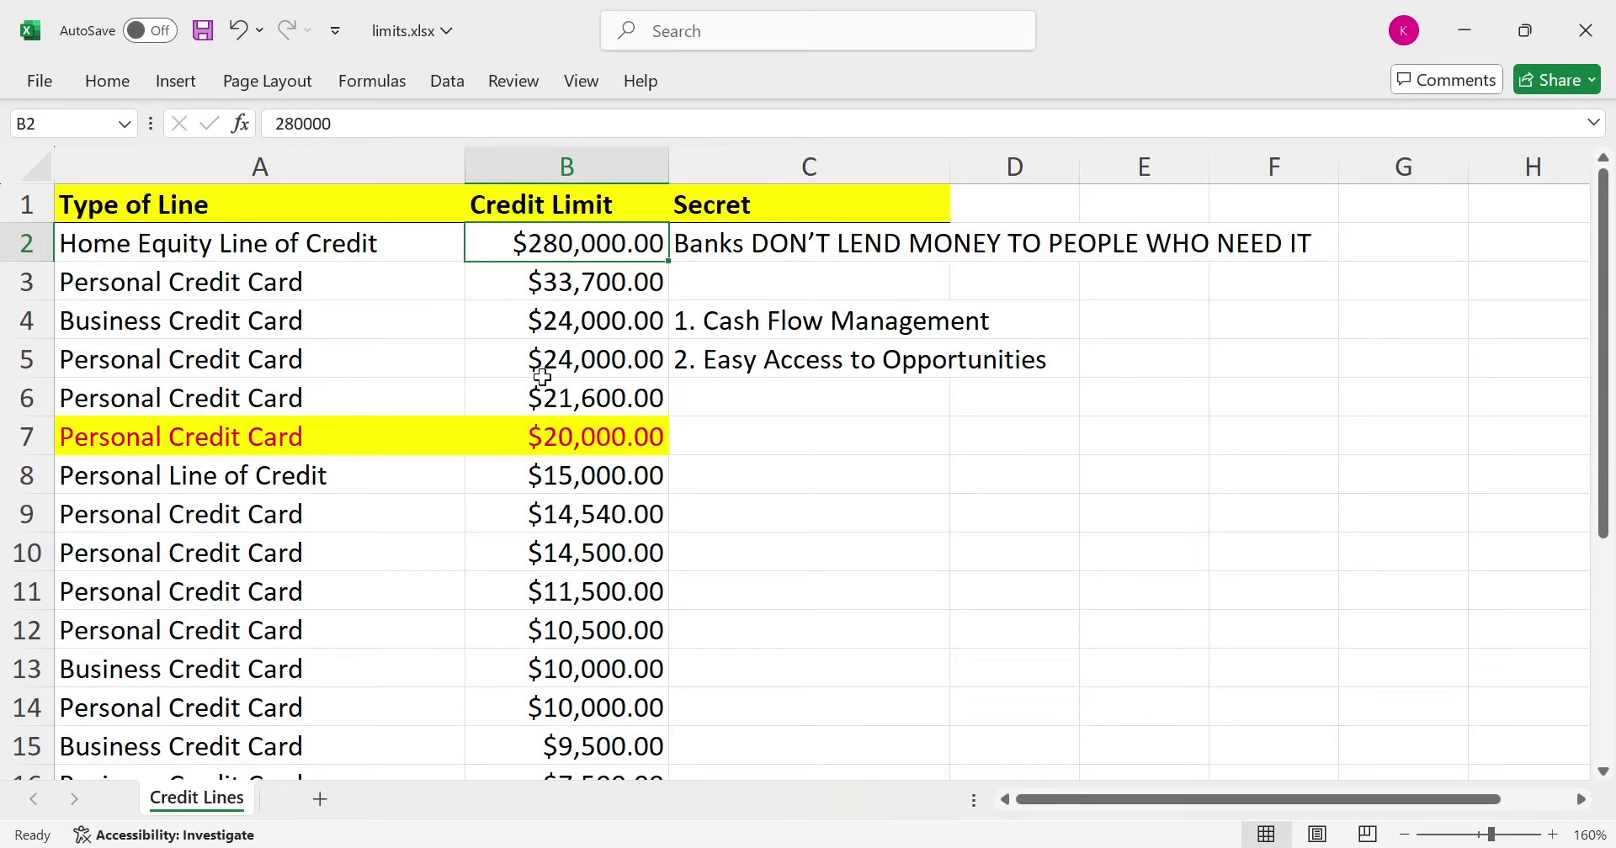
left_click(751, 444)
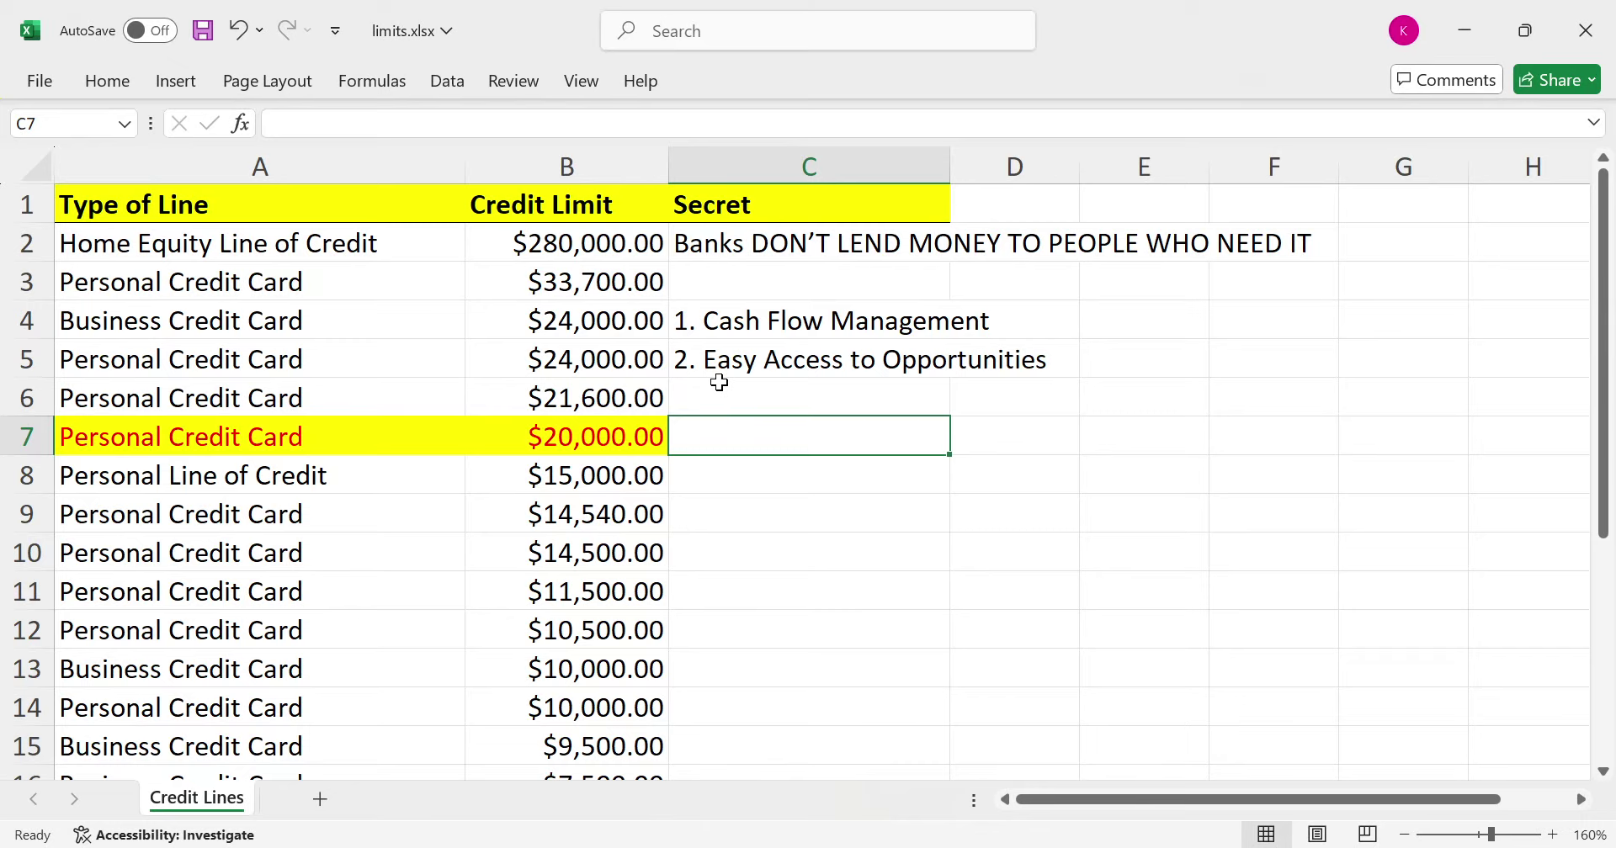
type("$40k down ->")
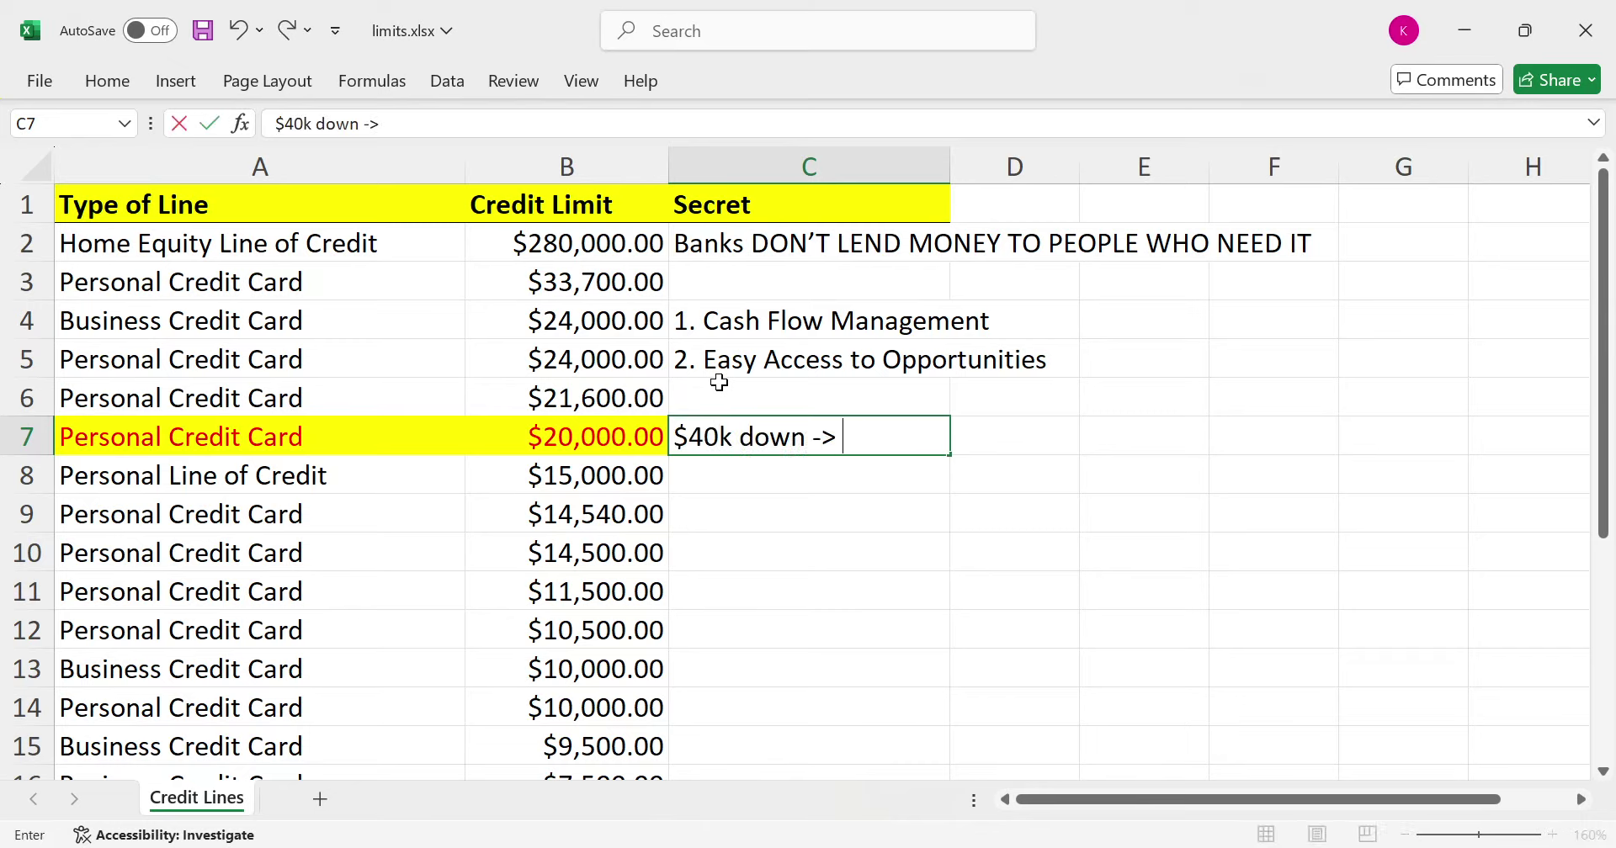
type("5")
key("BackSpace")
type("60 profit")
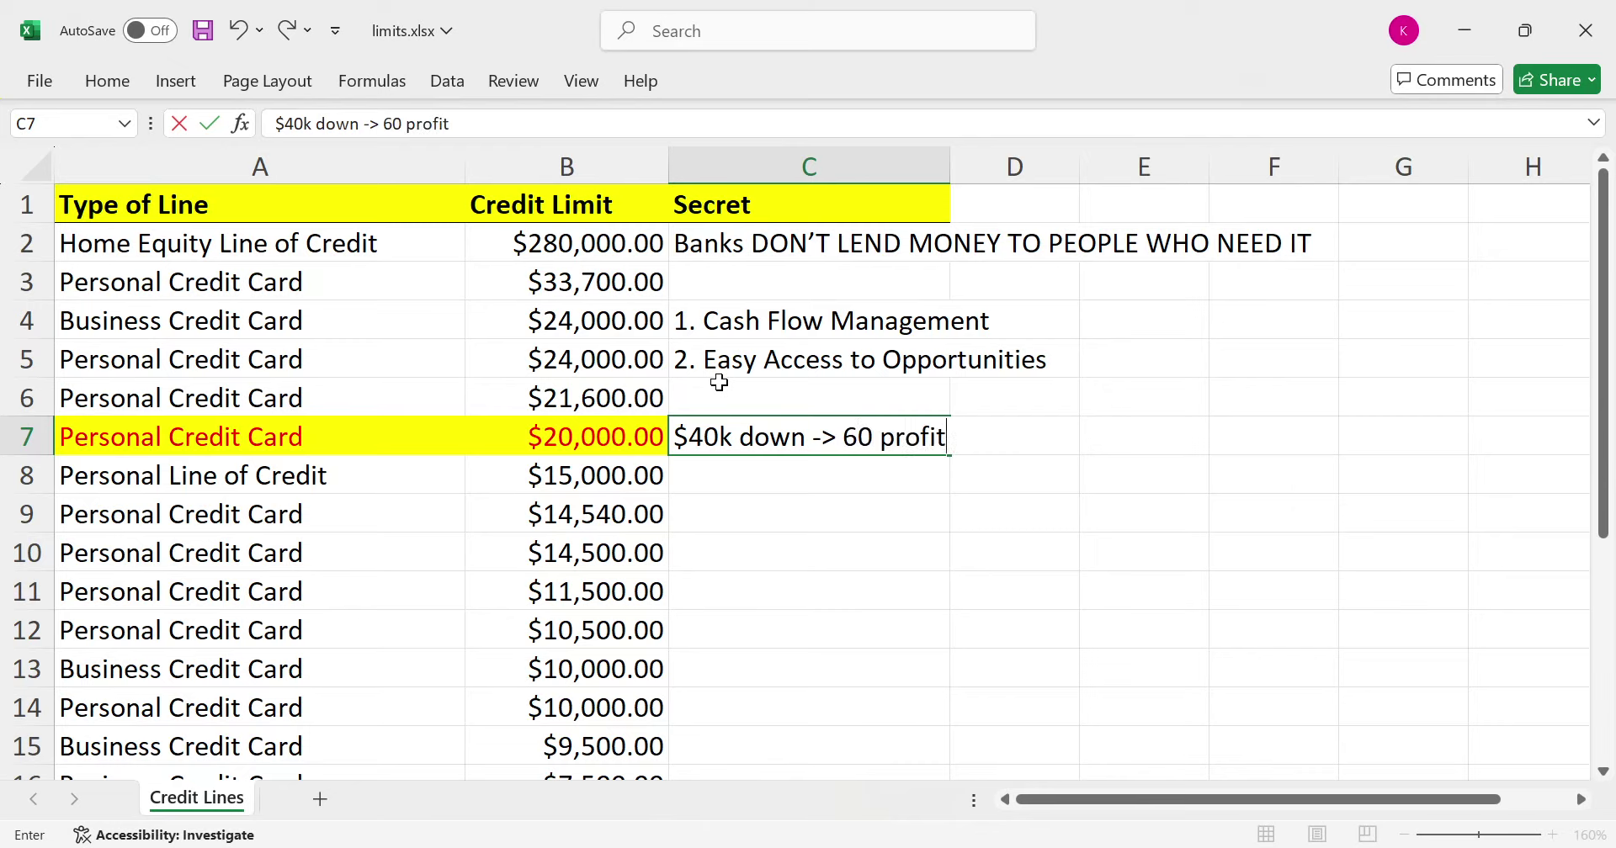
left_click(875, 436)
type("k")
key("Return")
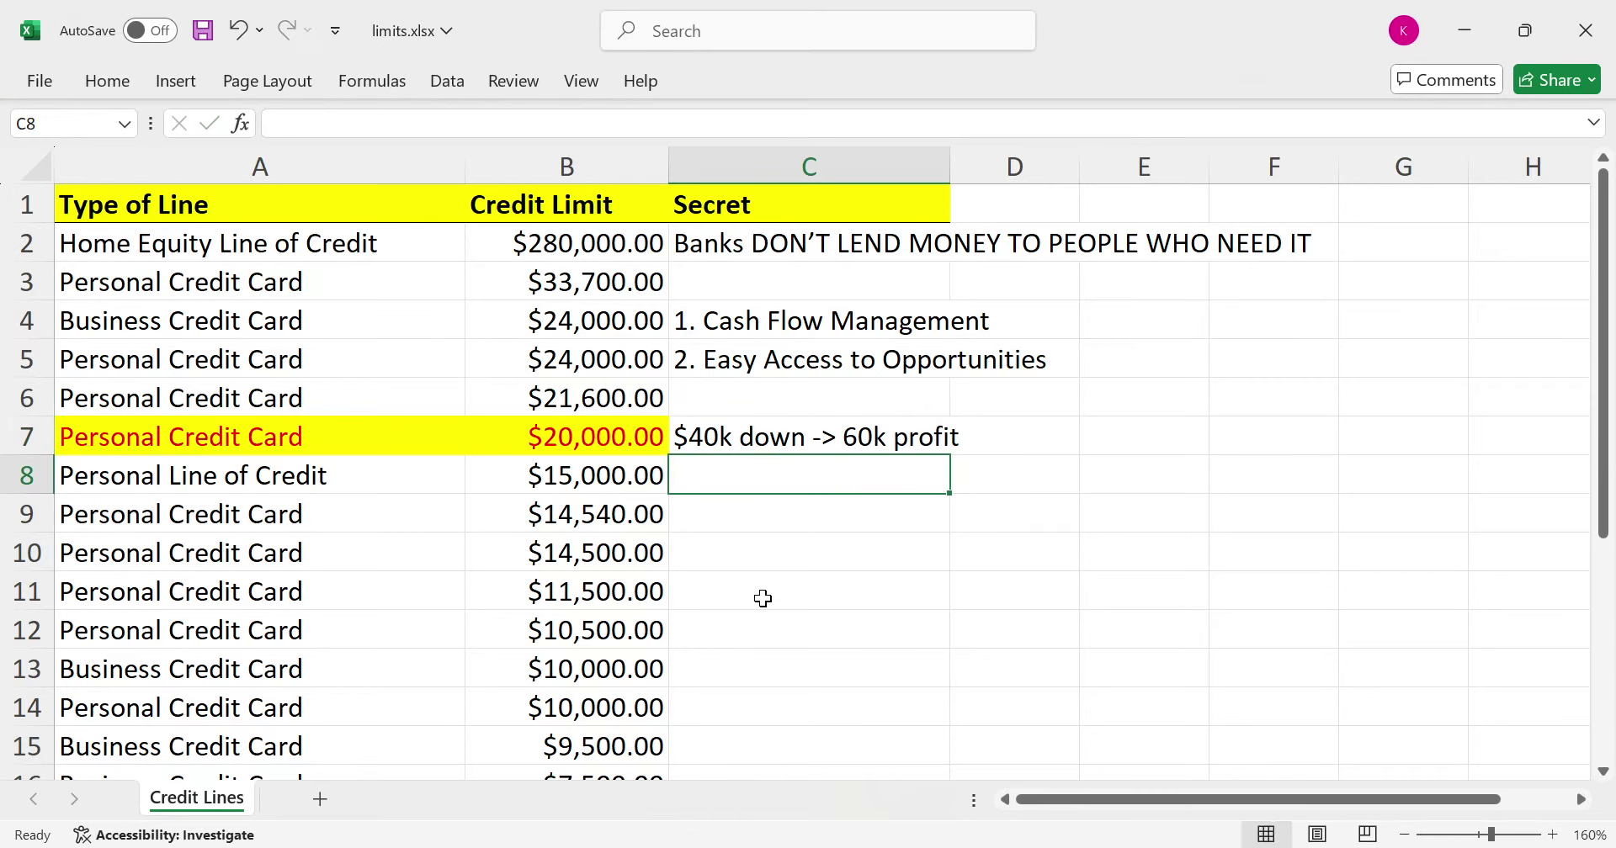
Review the opportunities point in C5, the home equity credit limit in B2 and the profit example in C7.
left_click(766, 359)
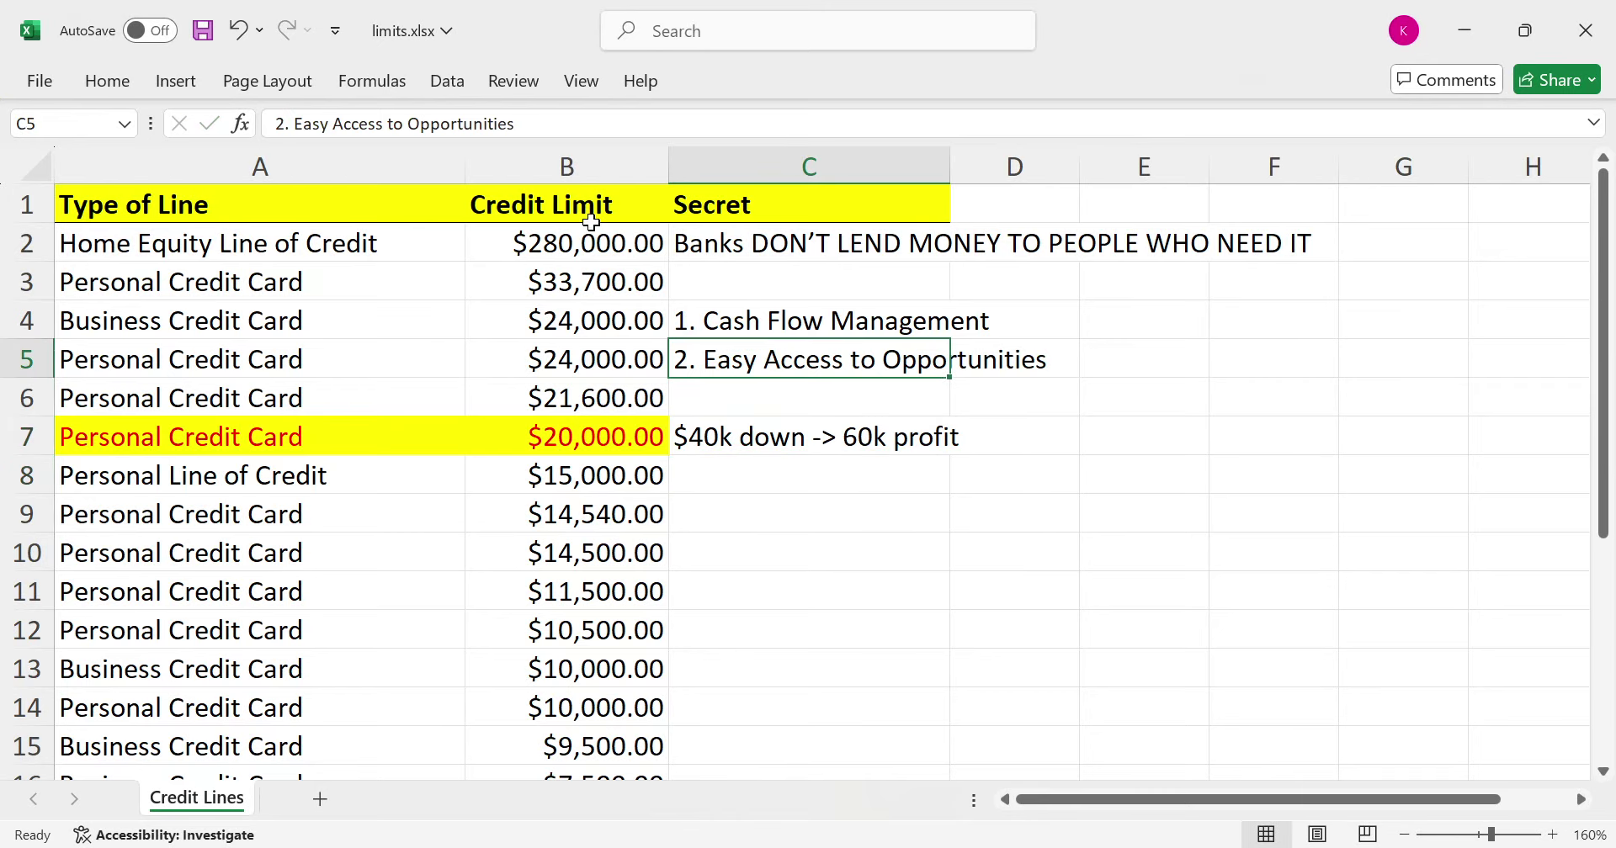
left_click(572, 244)
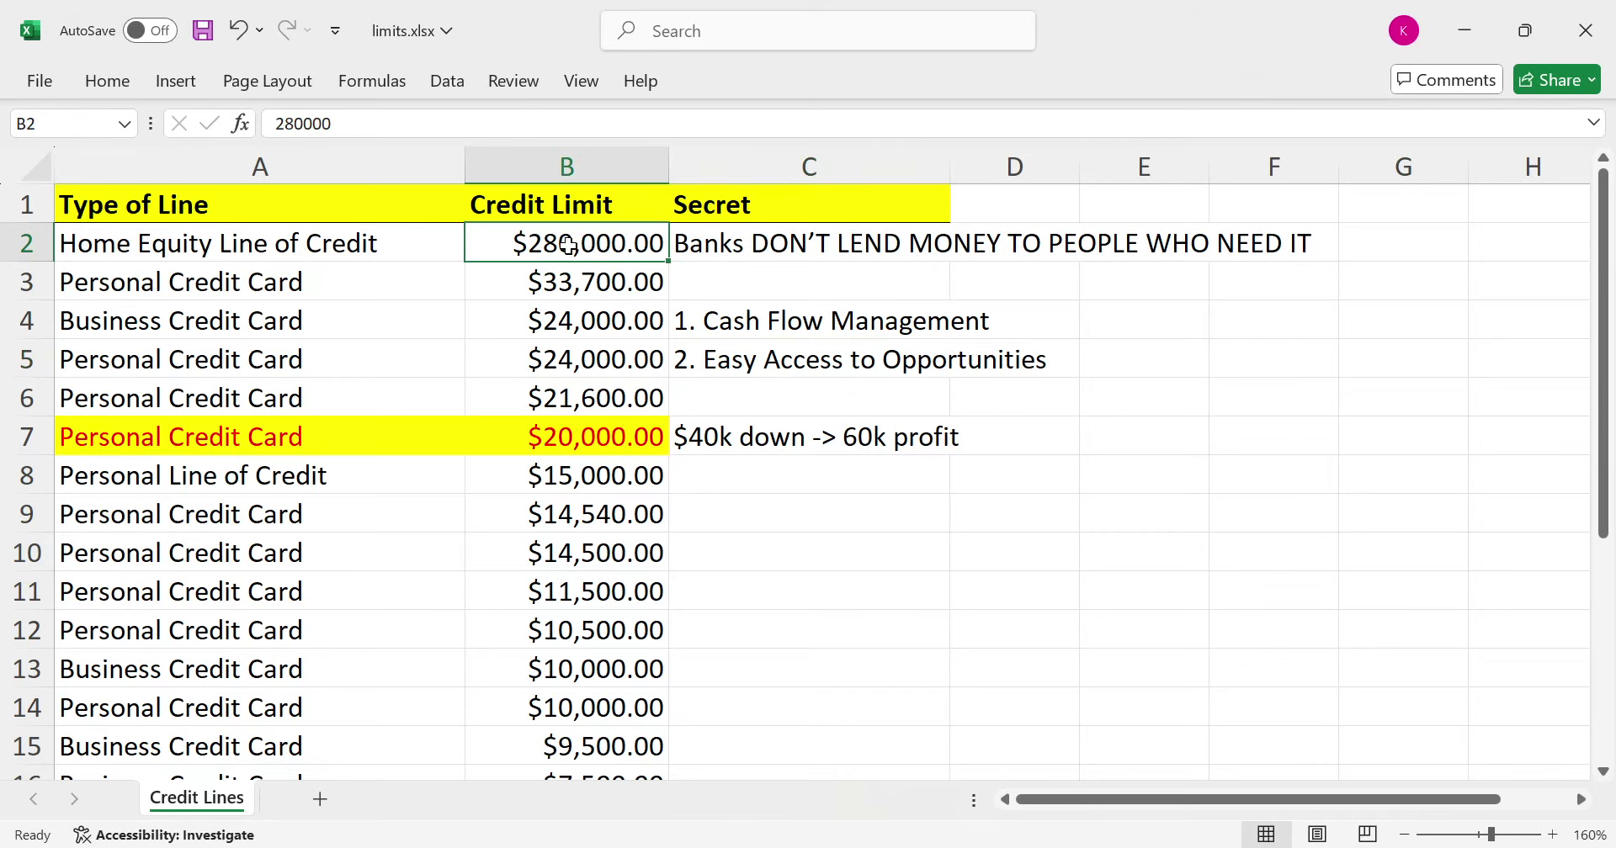
left_click(906, 435)
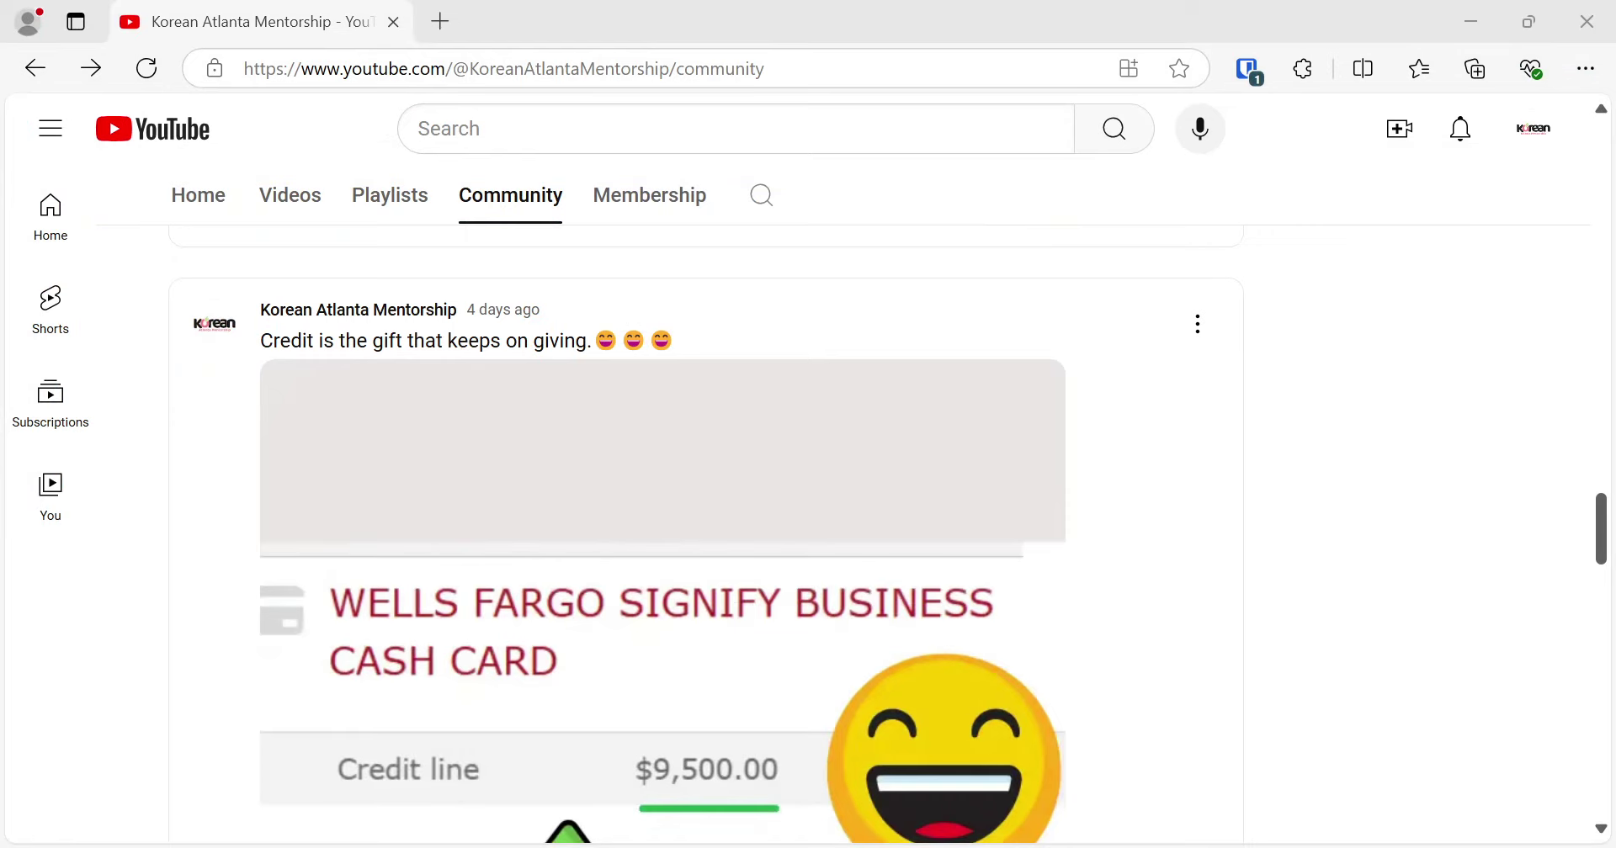
Switch back to the YouTube community page in the browser and return to the Discover credit line increase post.
left_click(530, 679)
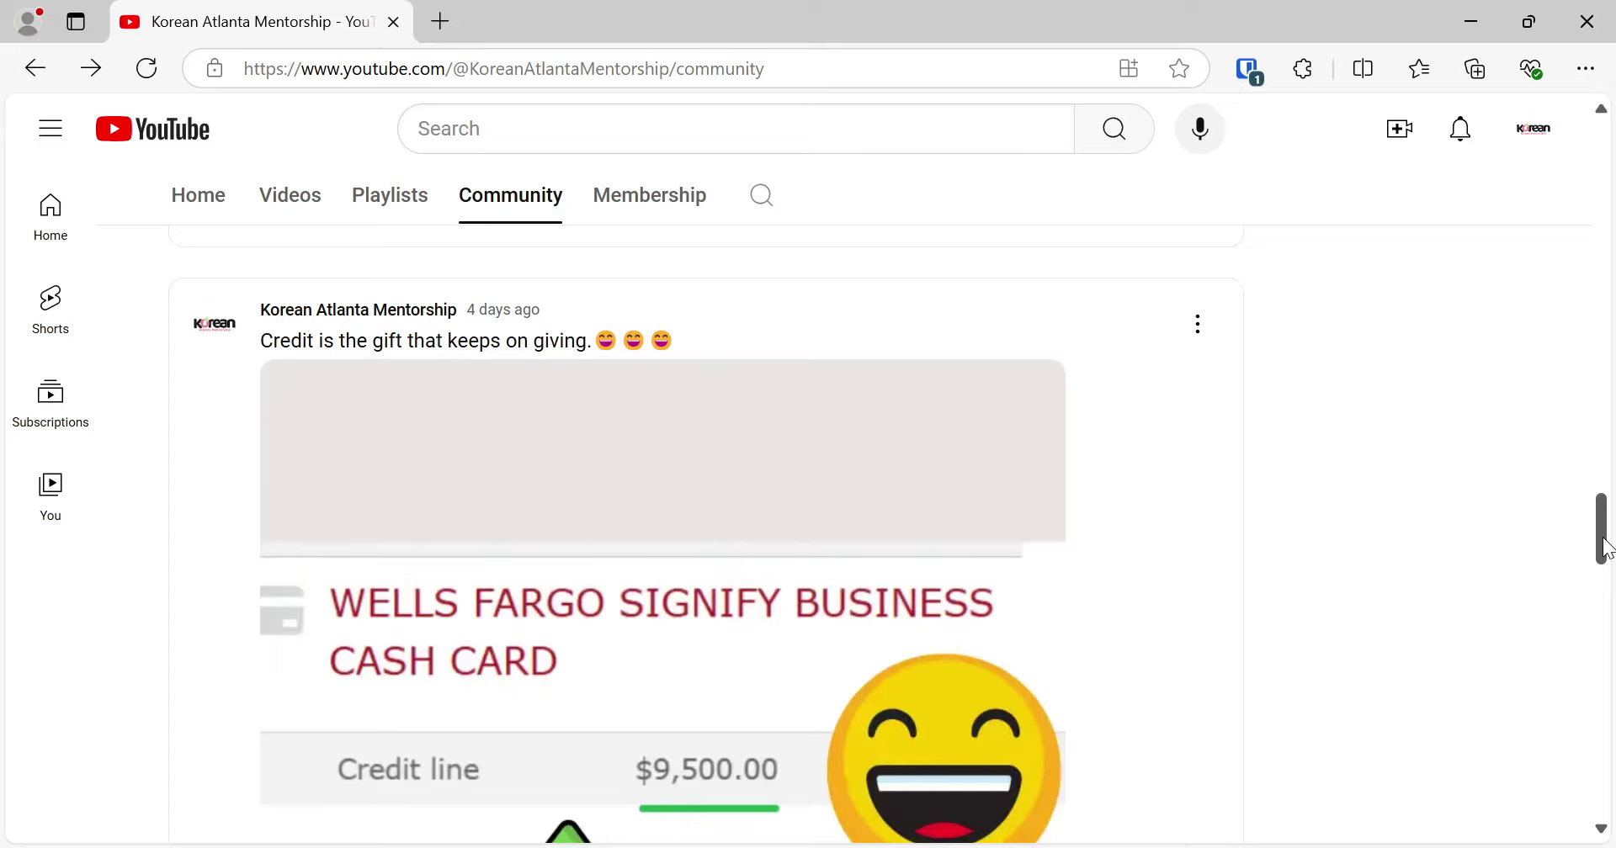
left_click_drag(1607, 549, 1597, 276)
scroll(1025, 553, "up", 1)
scroll(1024, 559, "up", 3)
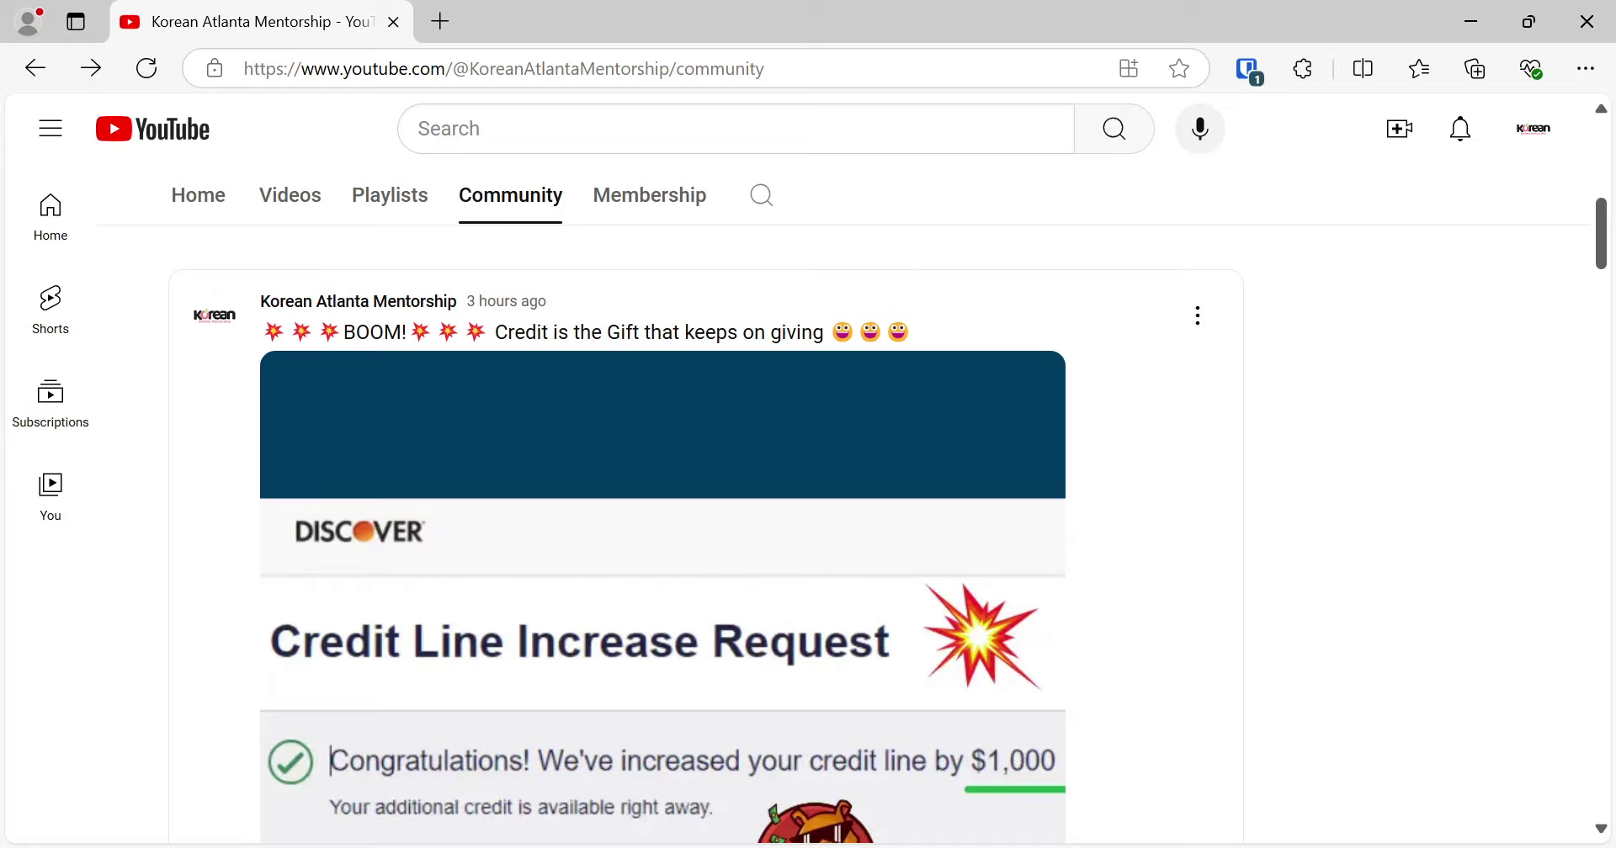